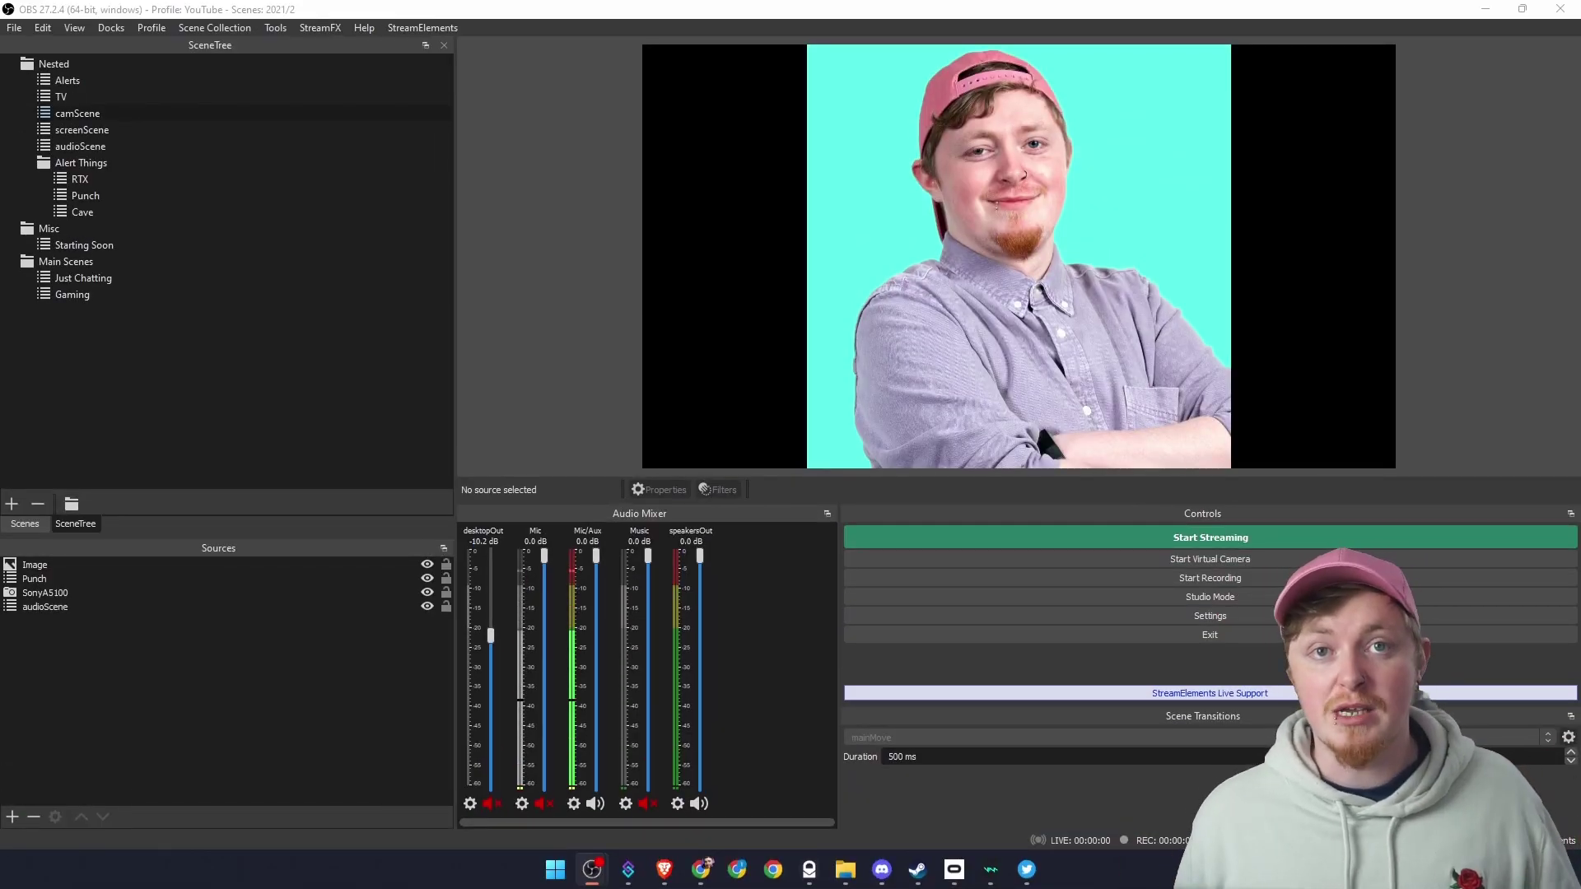
Step: Create a new scene named cave2 in the scene tree
left_click(66, 352)
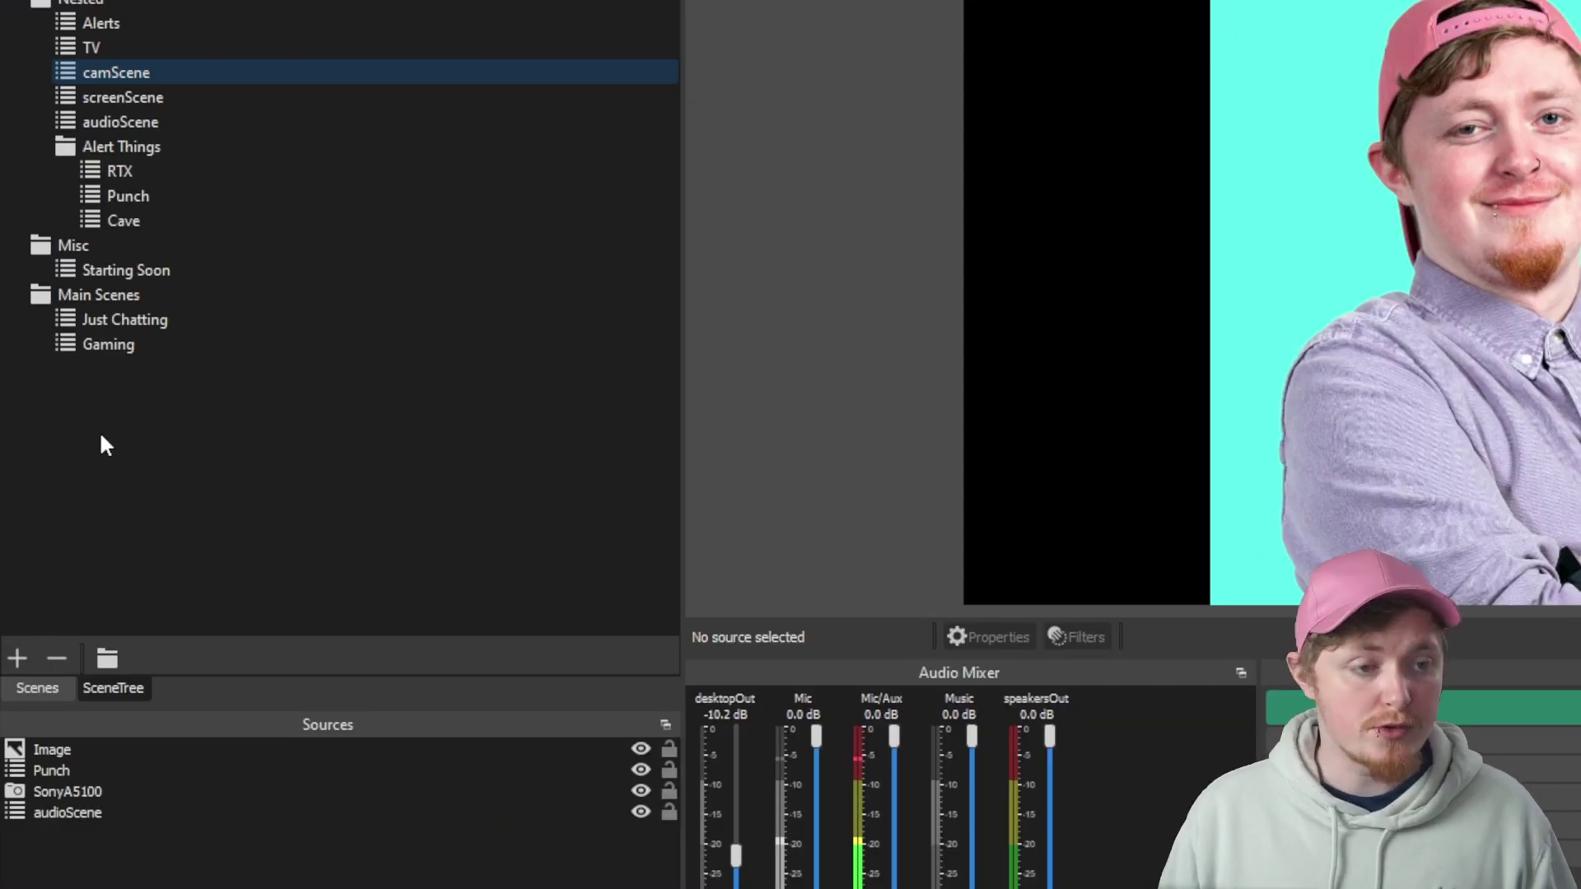
right_click(101, 436)
left_click(135, 451)
type("cave2")
key("Return")
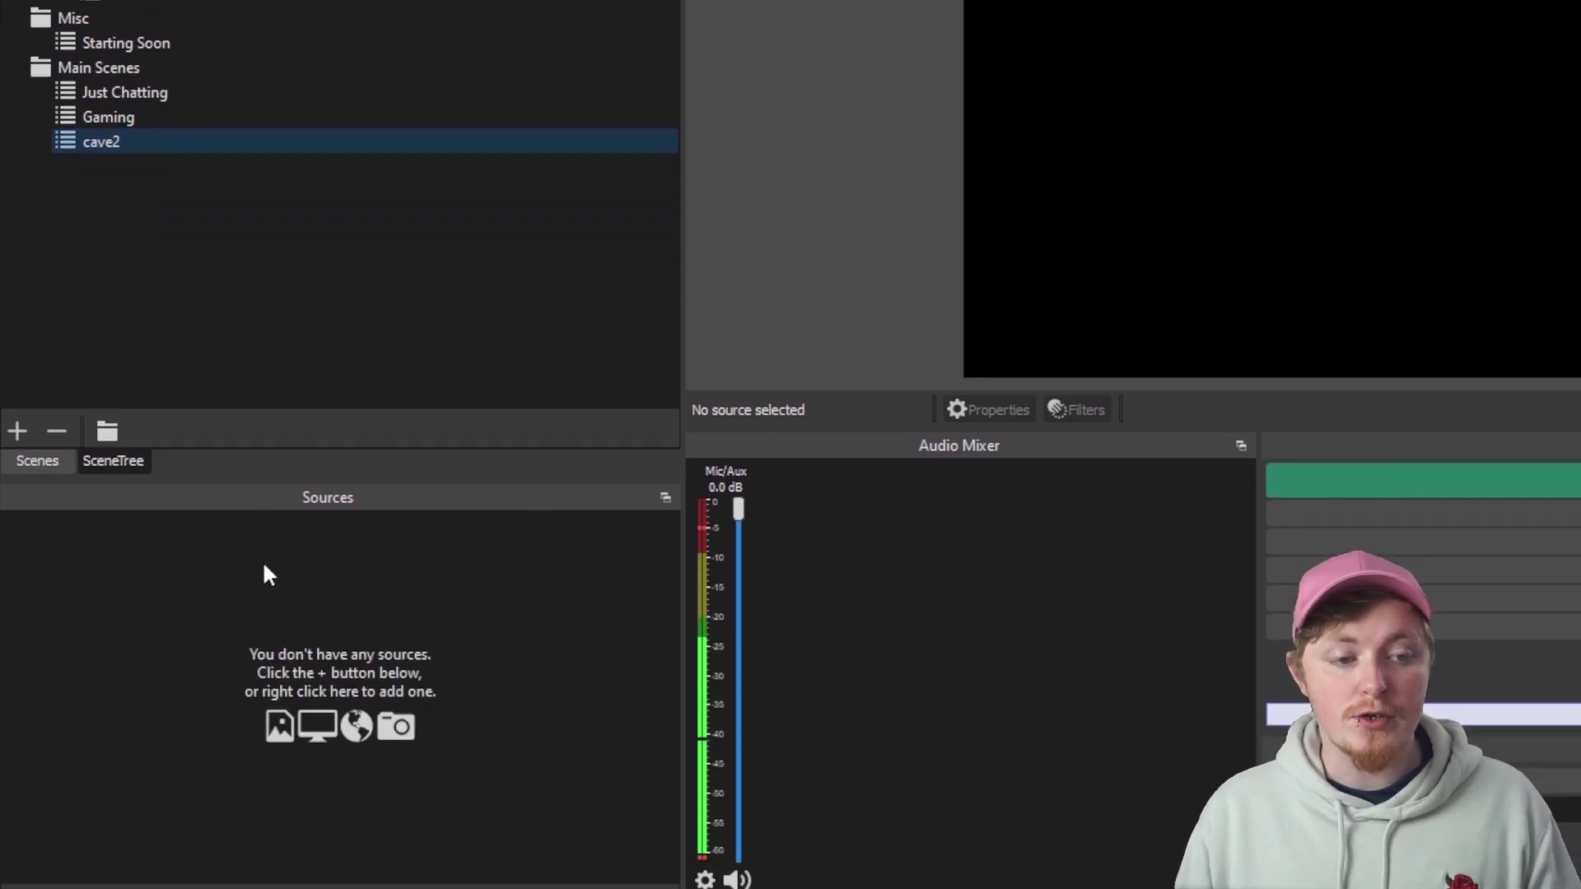
Step: Add a Source Mirror named caveCam2 to the cave2 scene, mirroring camScene (Scene)
right_click(265, 854)
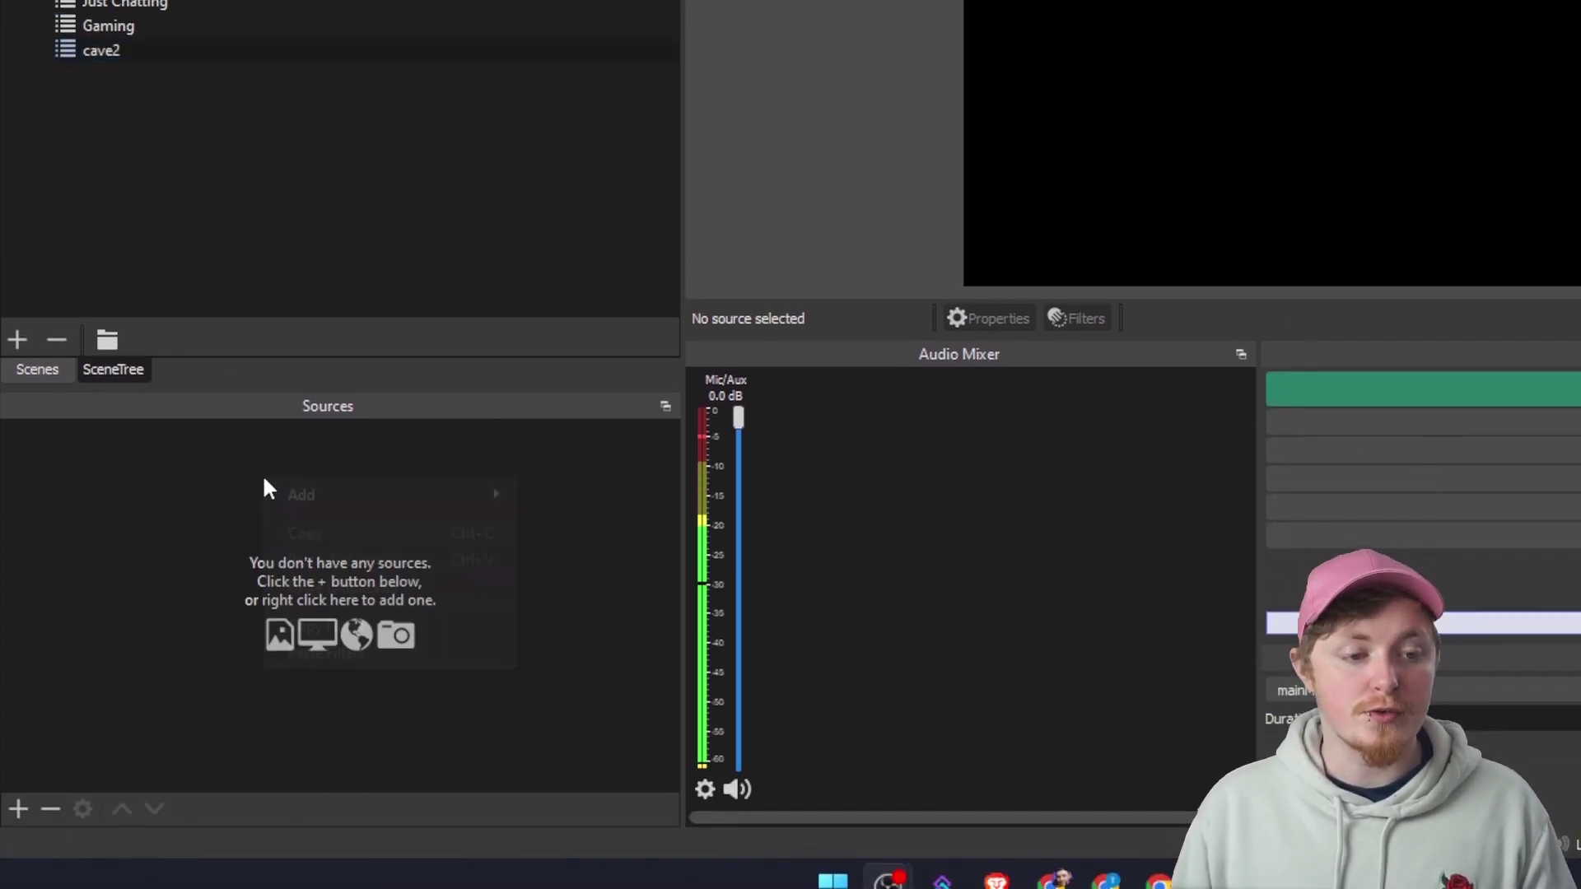
mouse_move(296, 462)
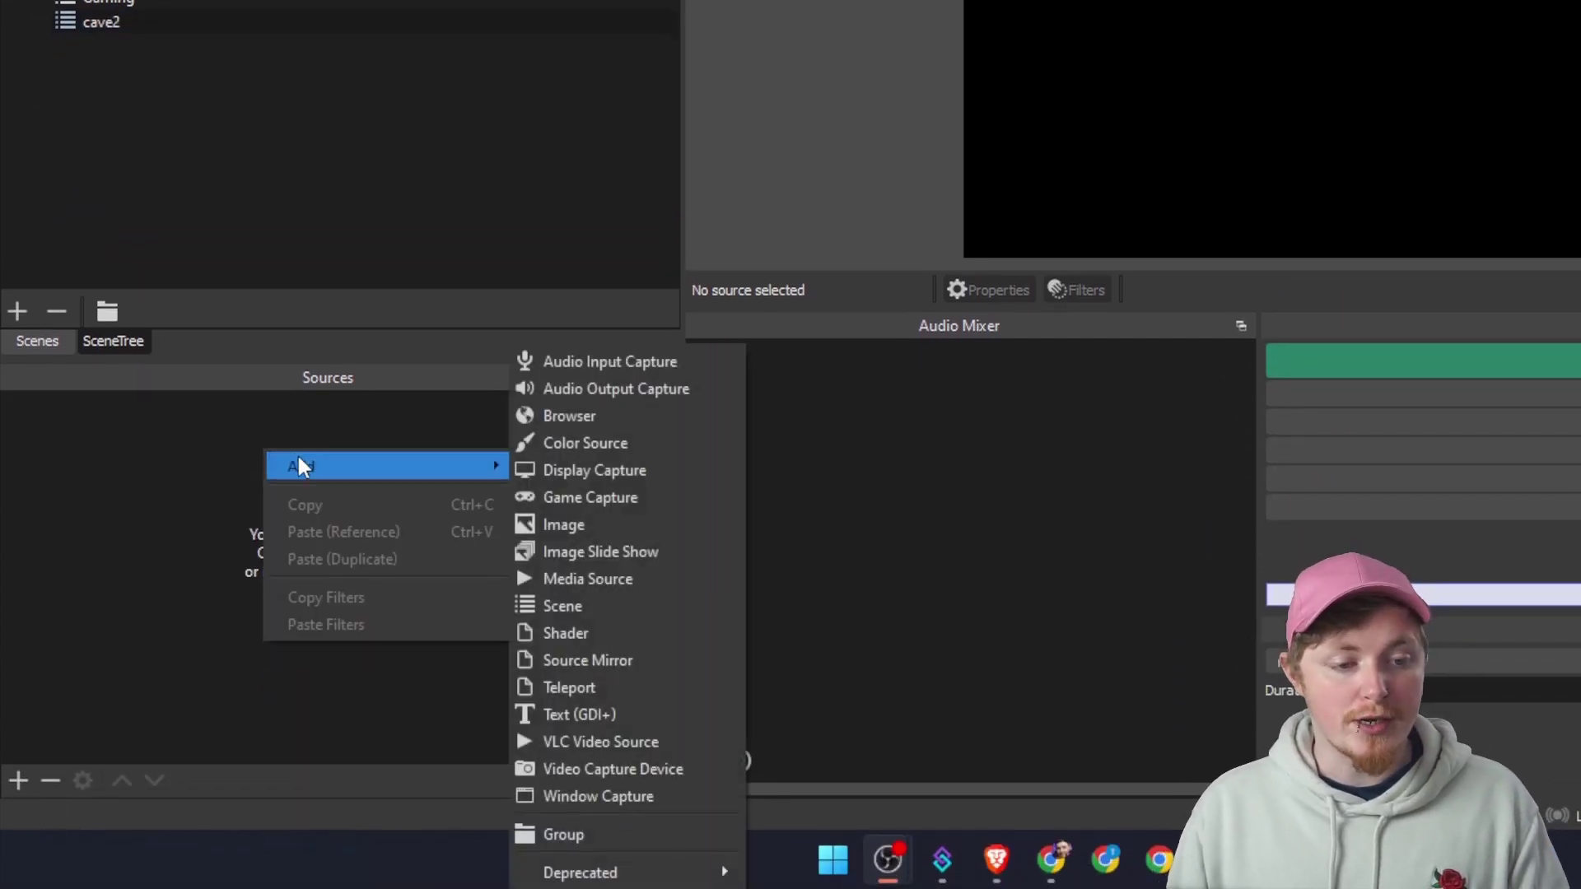
left_click(655, 659)
type("caveCam2")
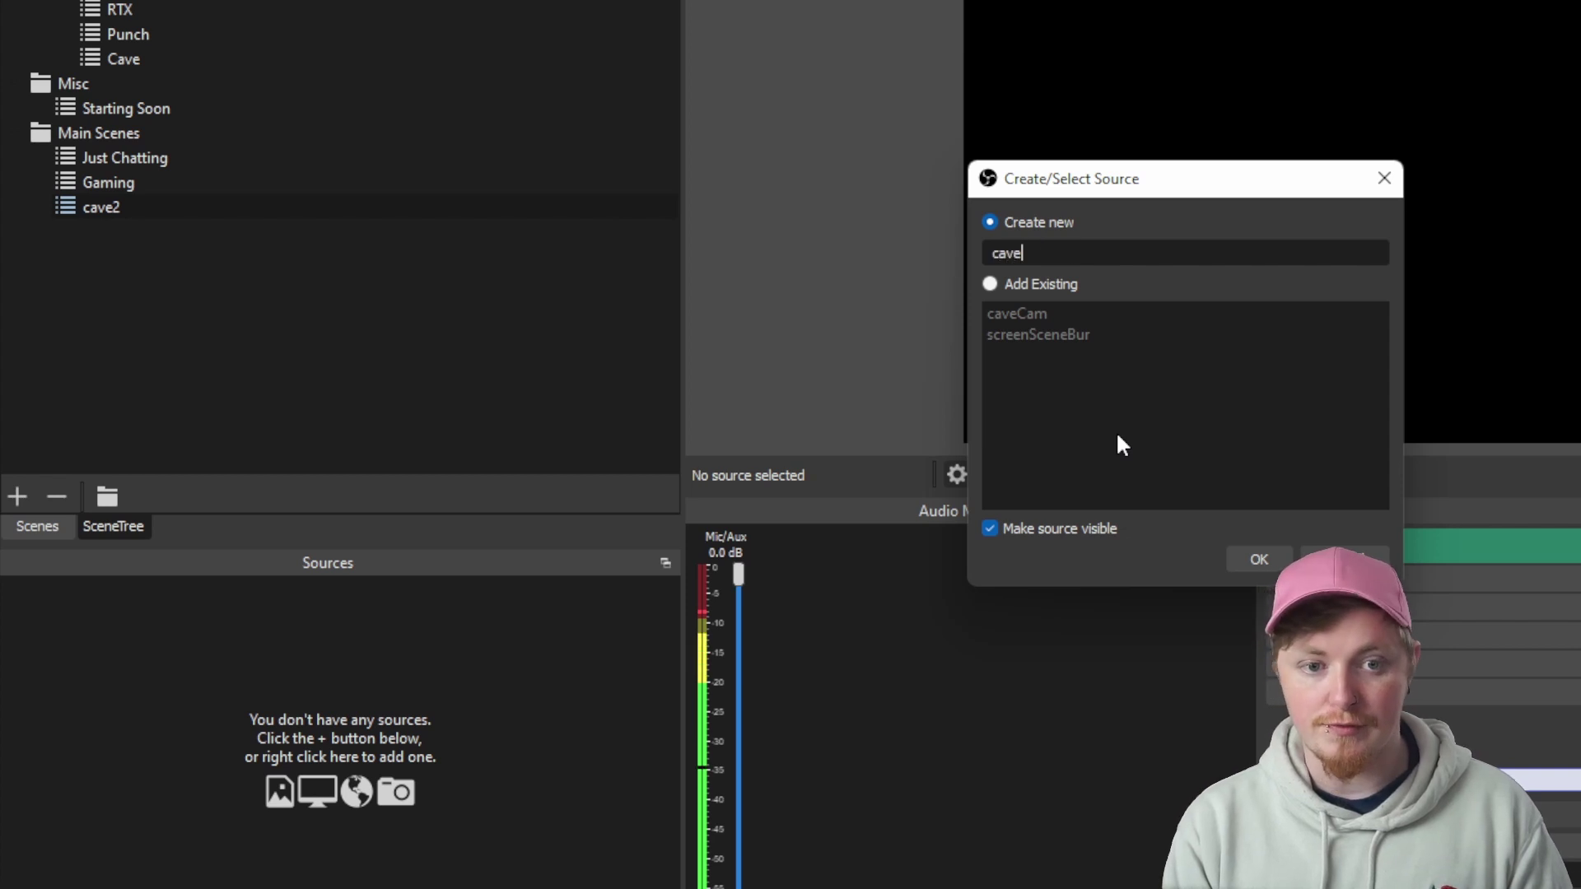
key("Return")
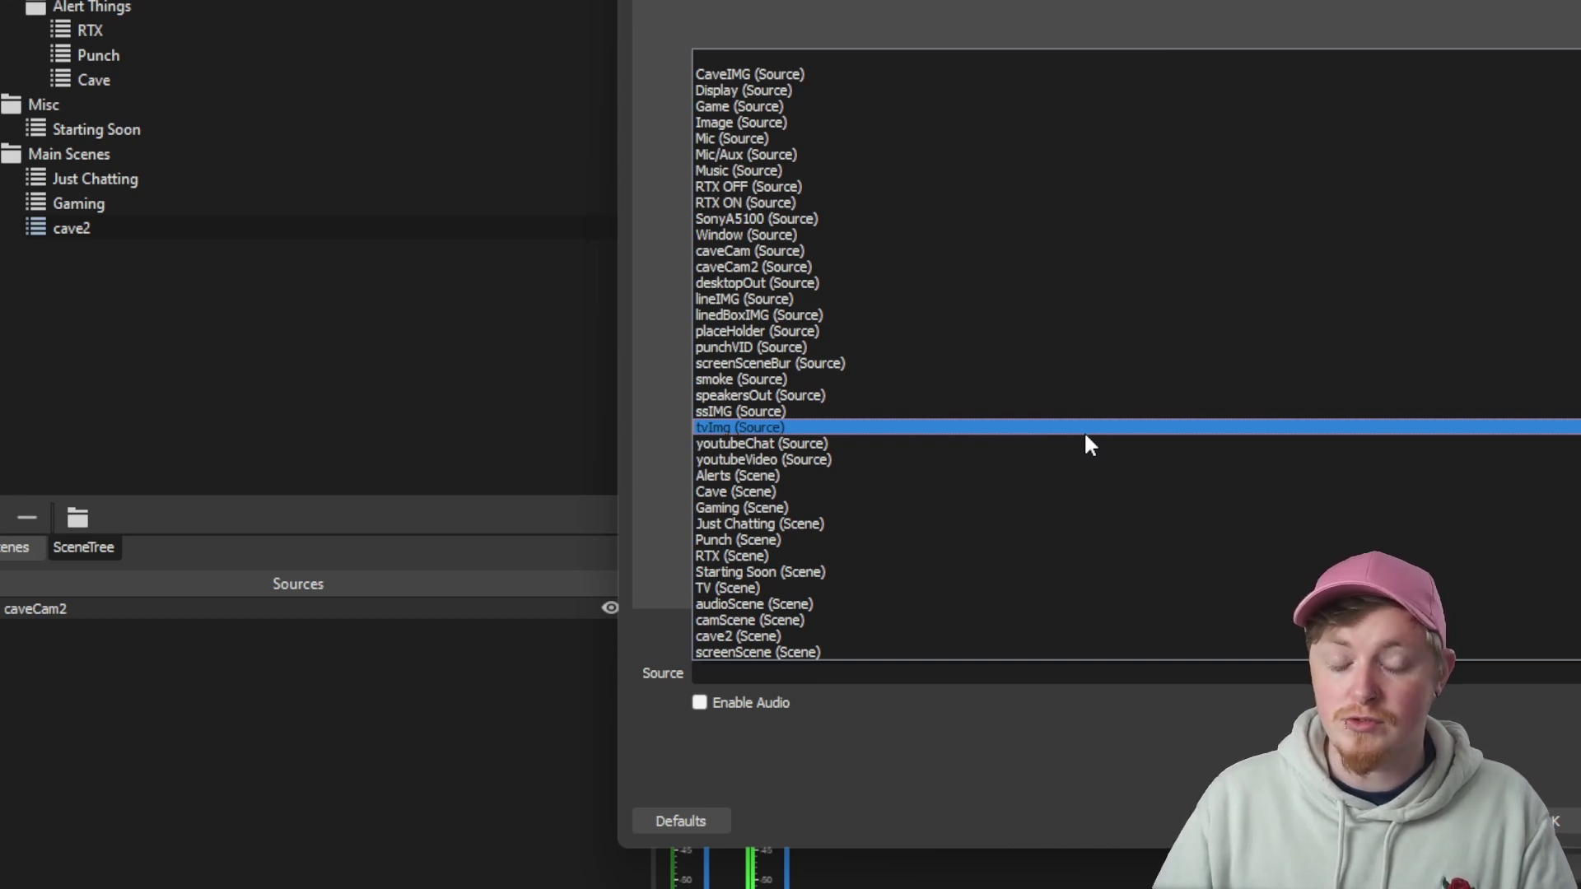
left_click(1136, 620)
left_click(1552, 820)
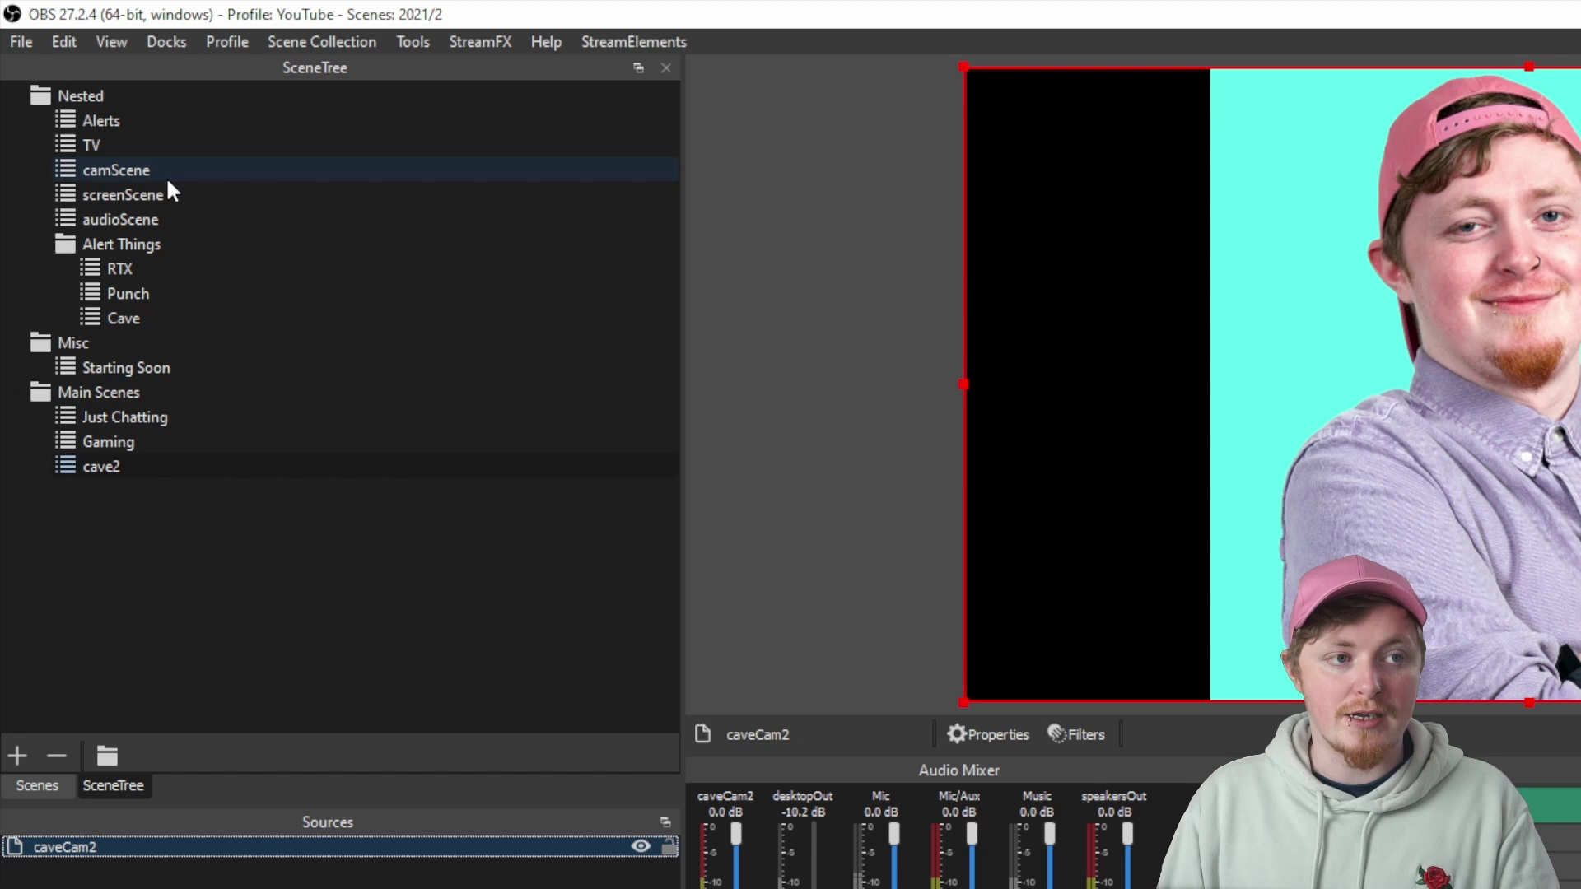
Step: View the original camScene scene, and return to the cave2 scene
left_click(166, 176)
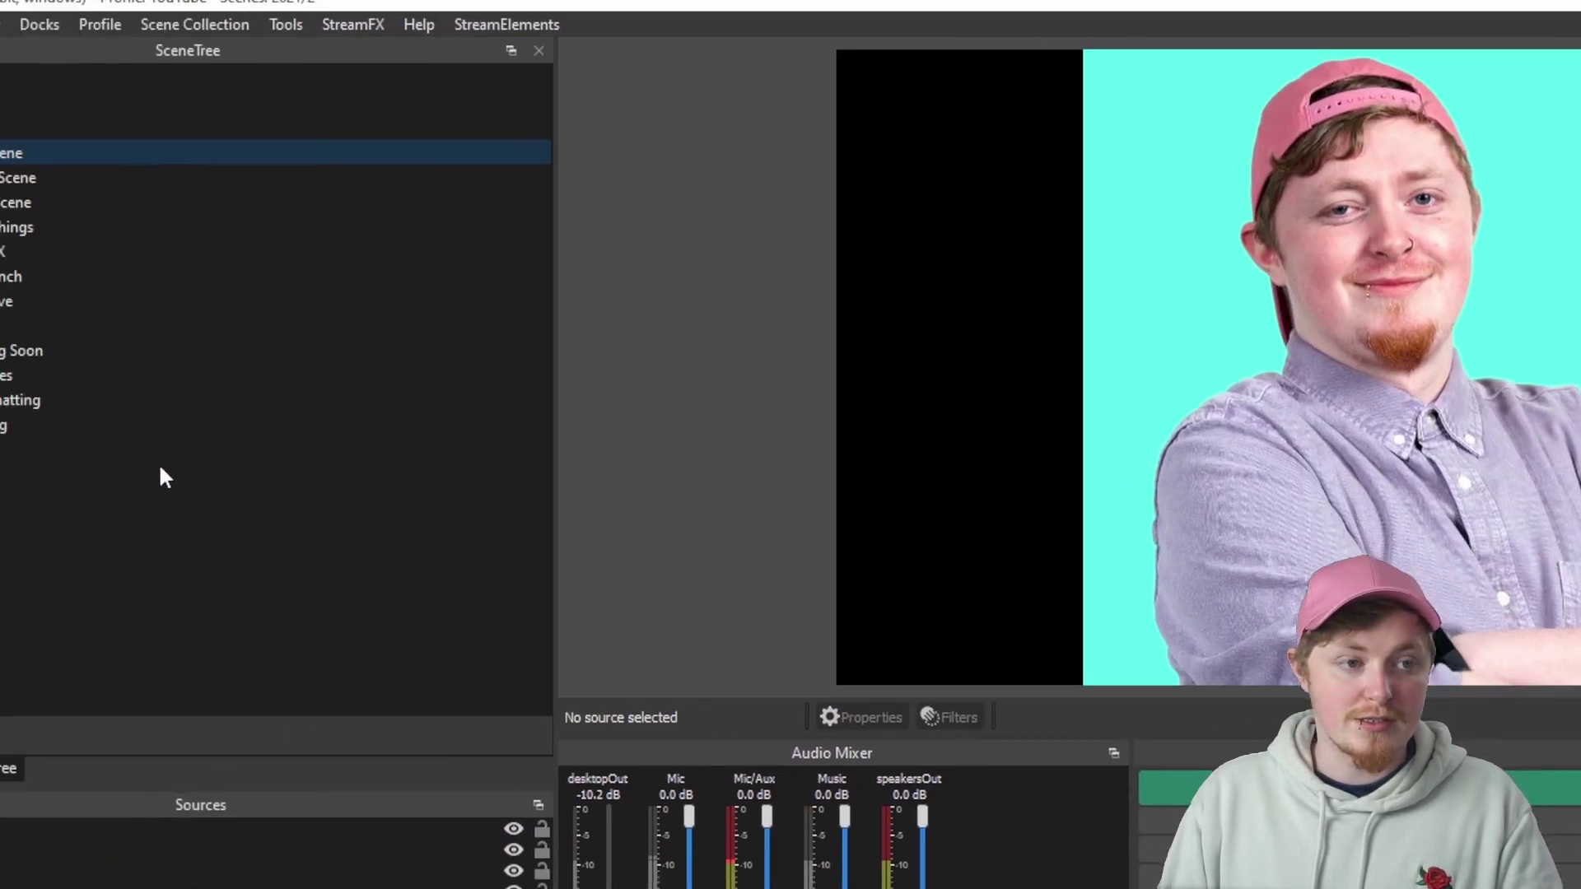
left_click(266, 452)
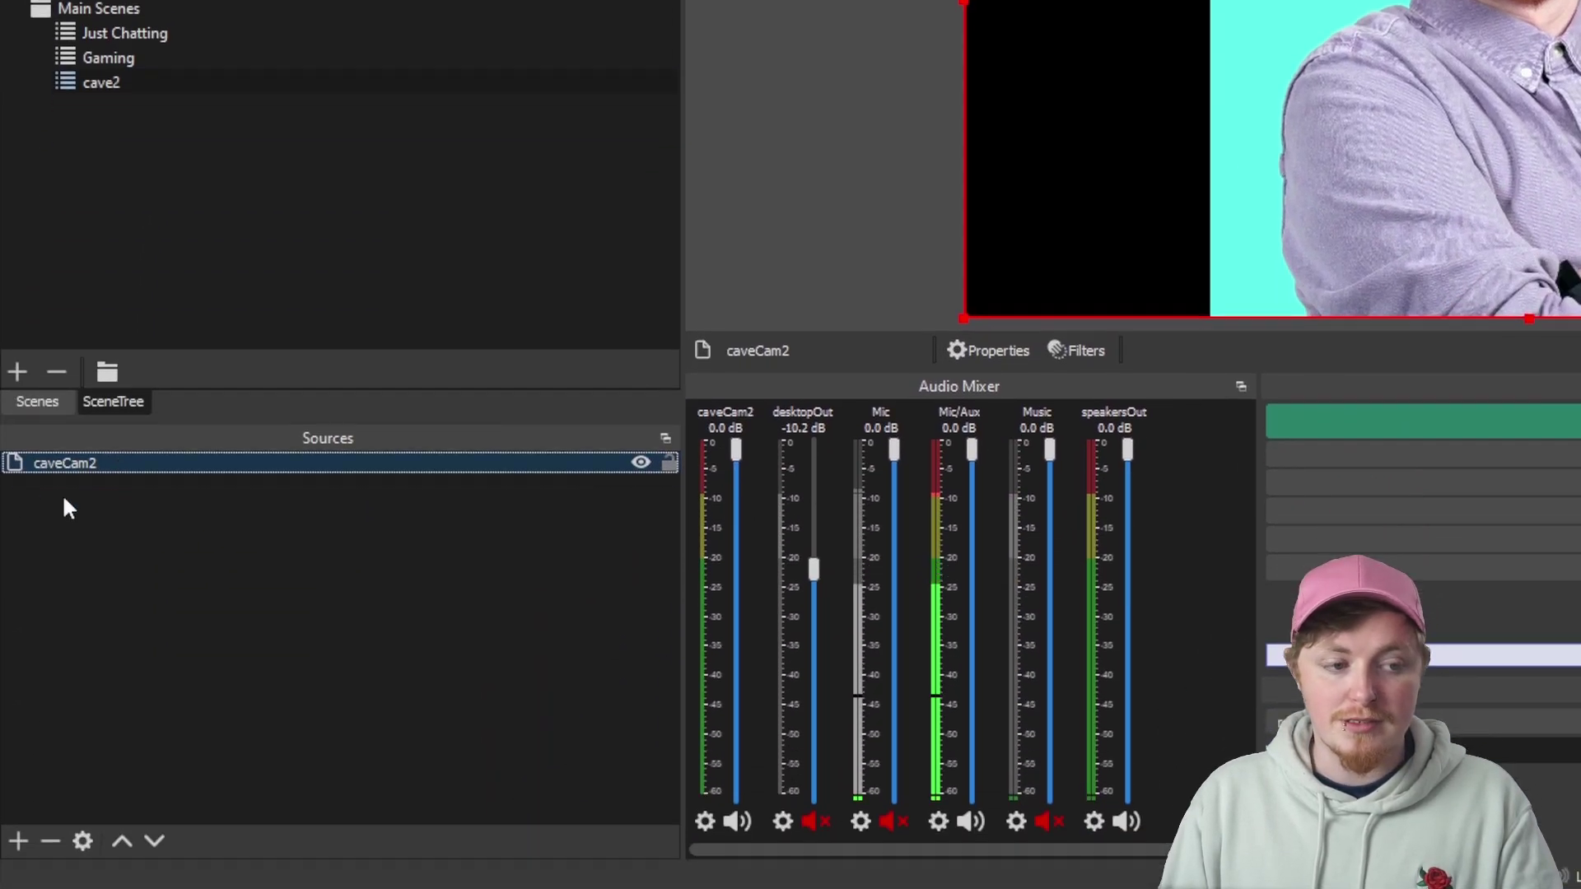
Step: Add a Color Correction filter to caveCam2 and set its saturation to -1.00
left_click(124, 838)
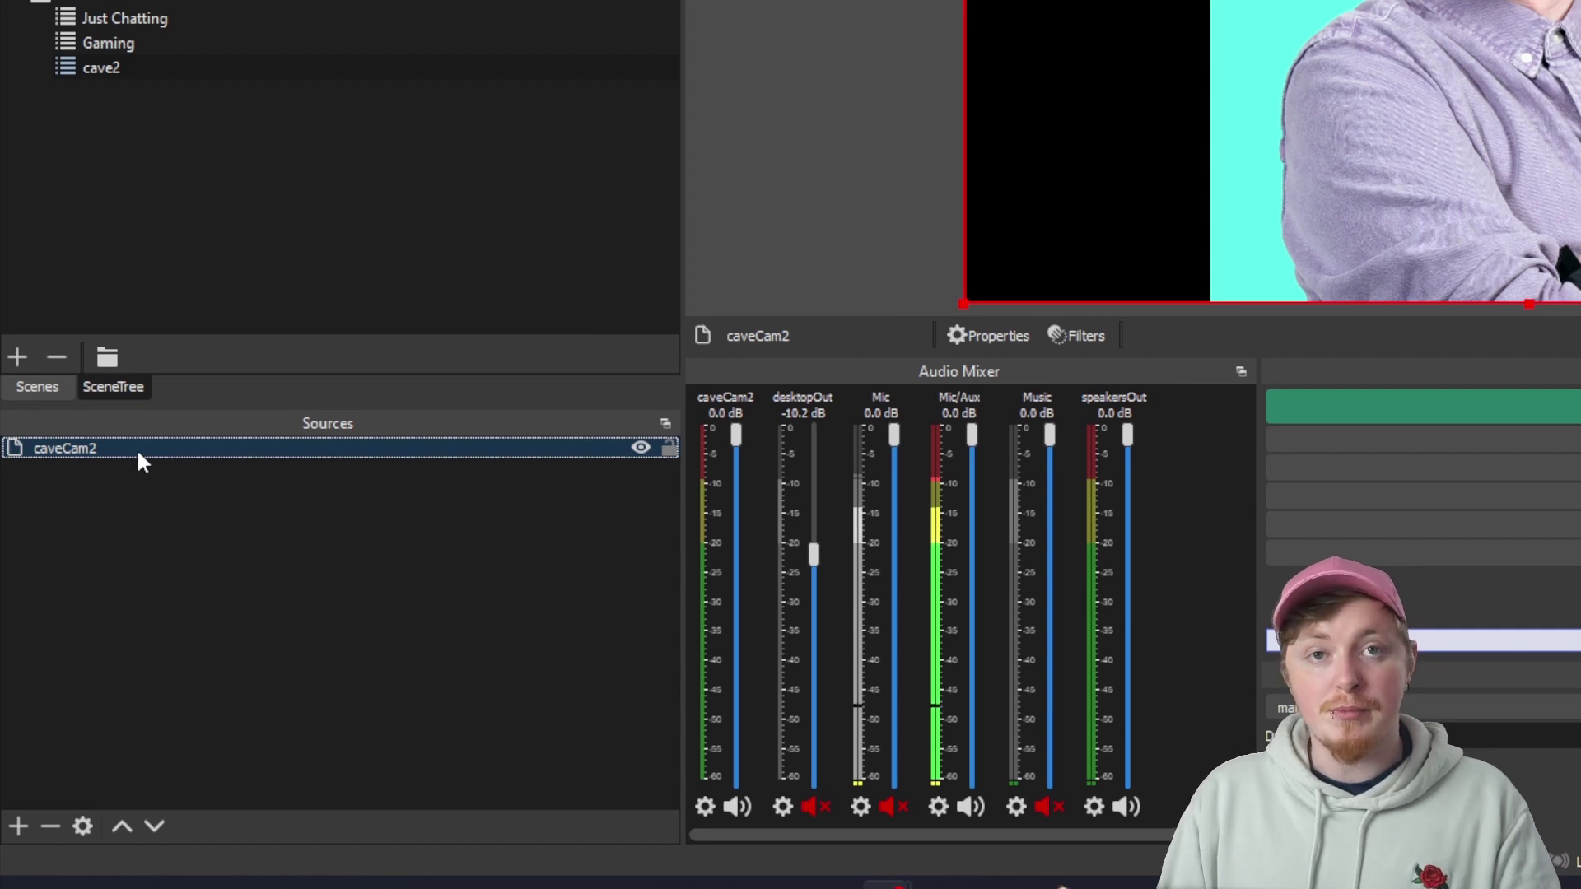
right_click(137, 454)
left_click(216, 406)
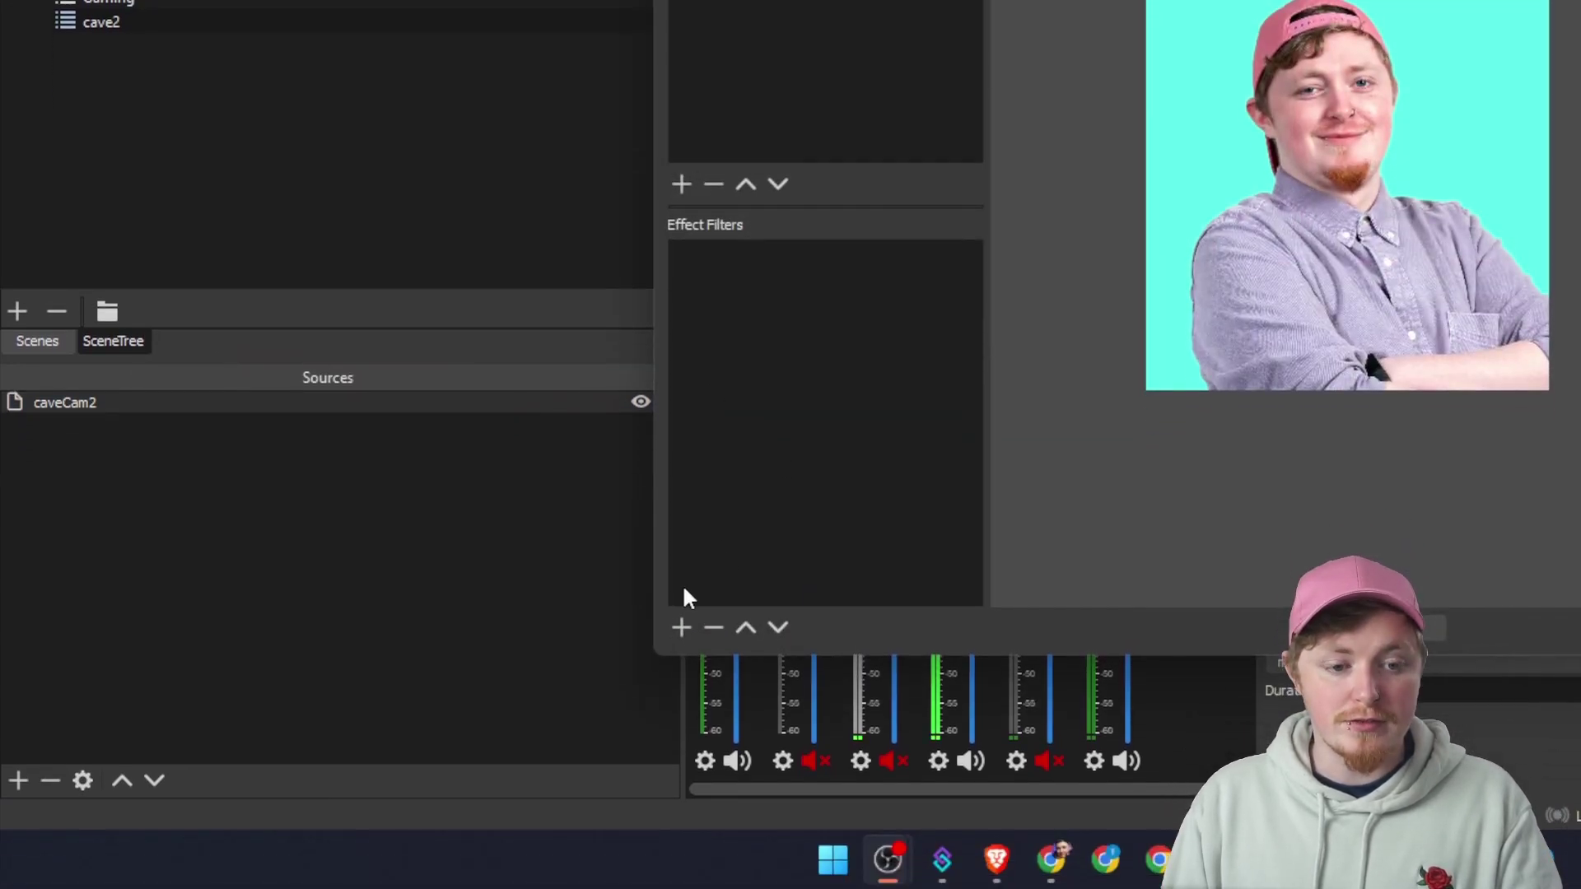
left_click(681, 627)
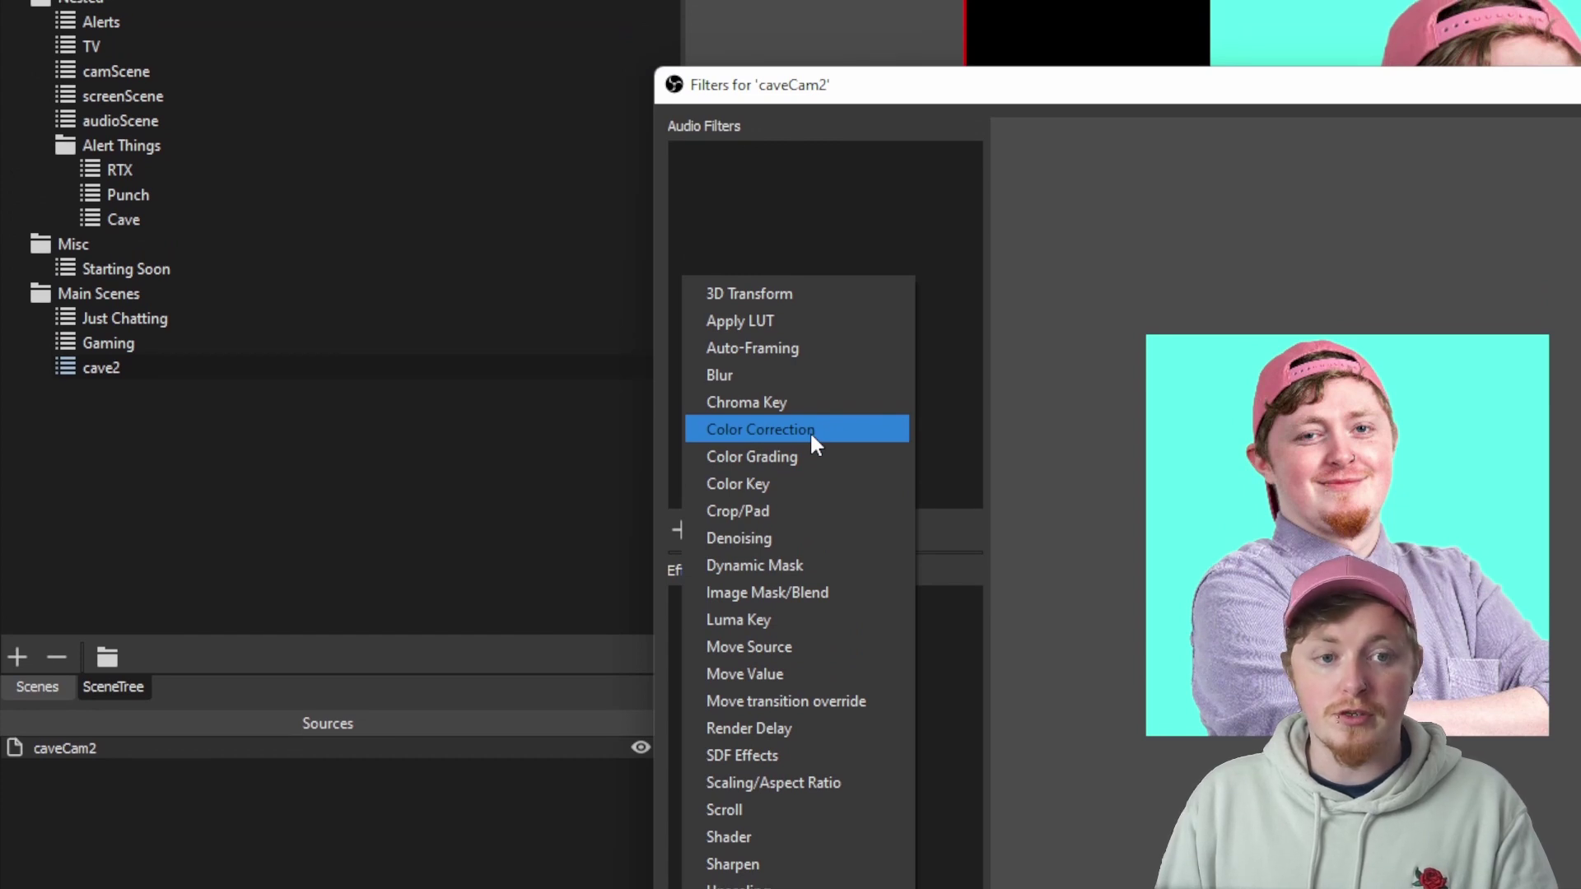
left_click(811, 429)
left_click_drag(1147, 433, 1005, 436)
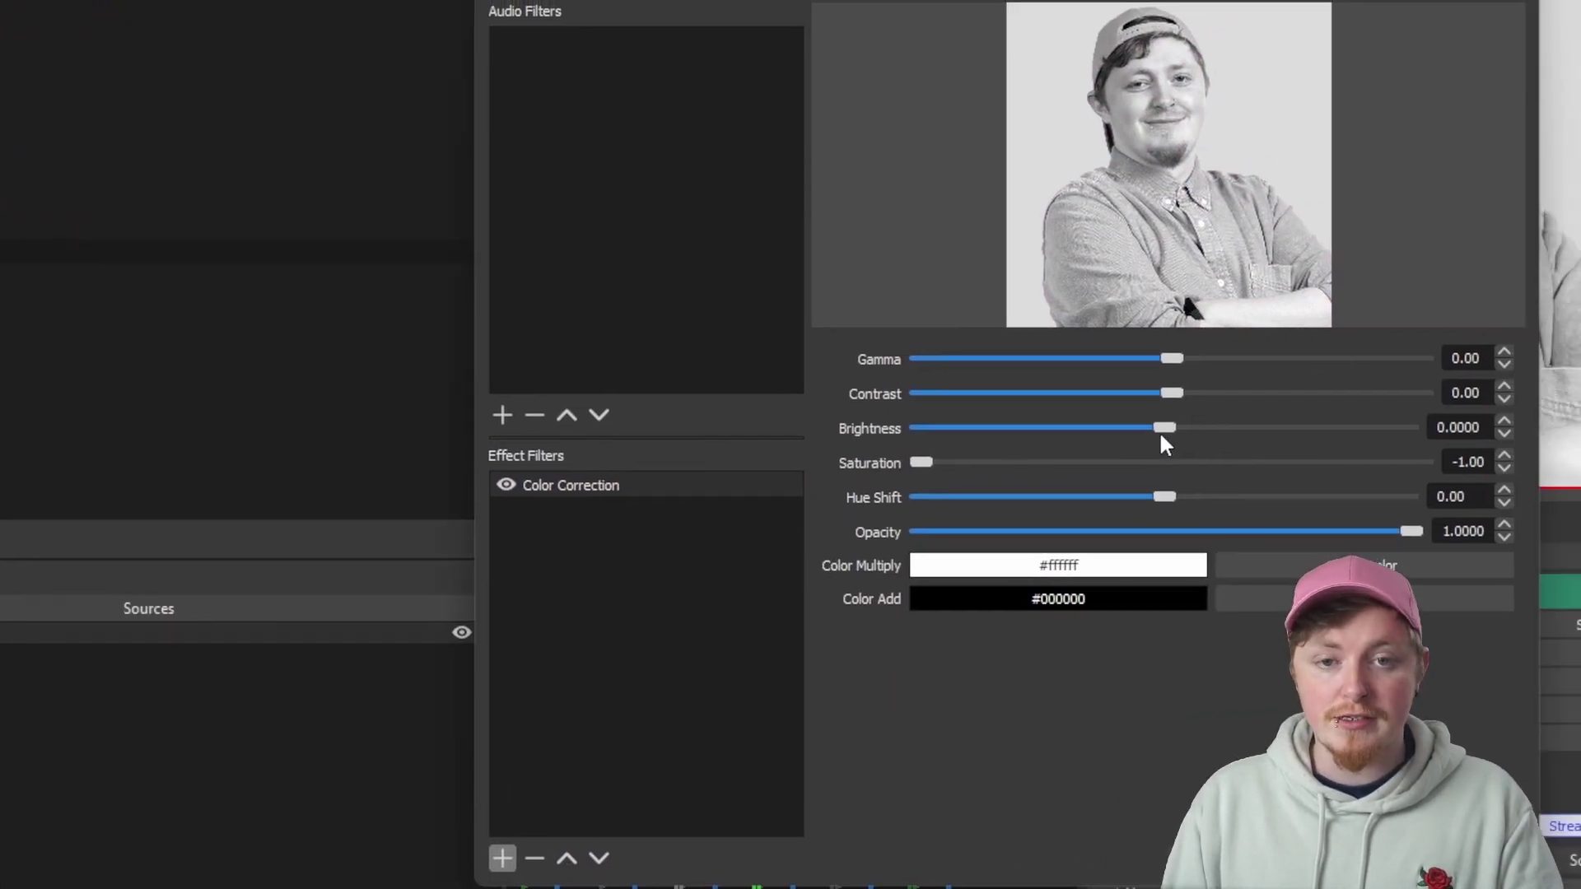
Step: Set the Color Correction brightness to about -0.18, contrast to -0.09 and gamma to 0.14, and close the filters
left_click_drag(1117, 436, 1104, 431)
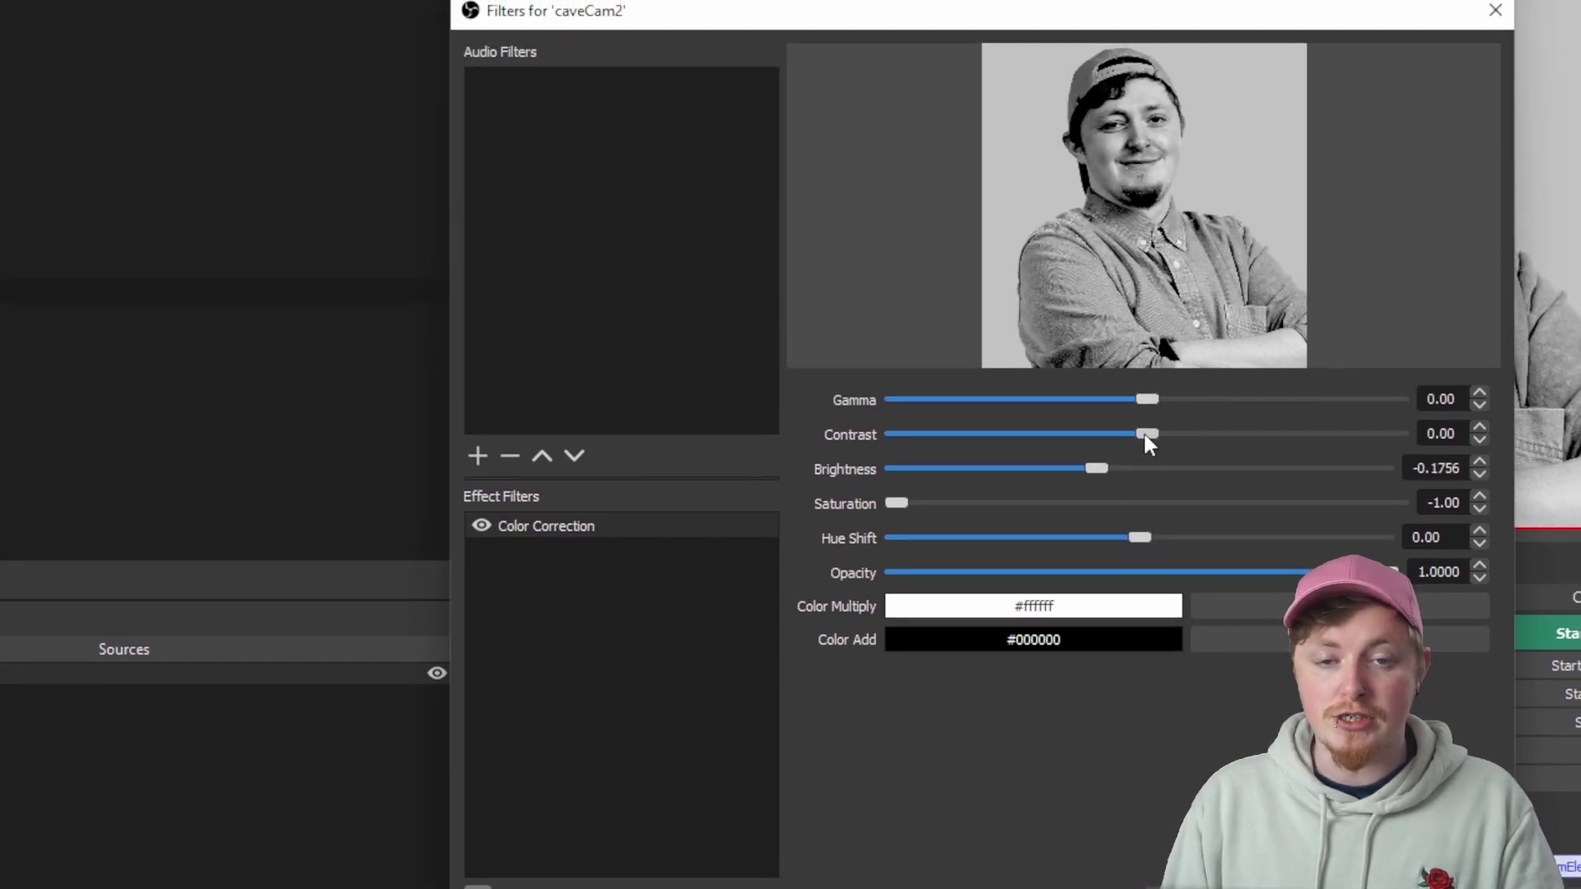
left_click_drag(1149, 443, 1141, 434)
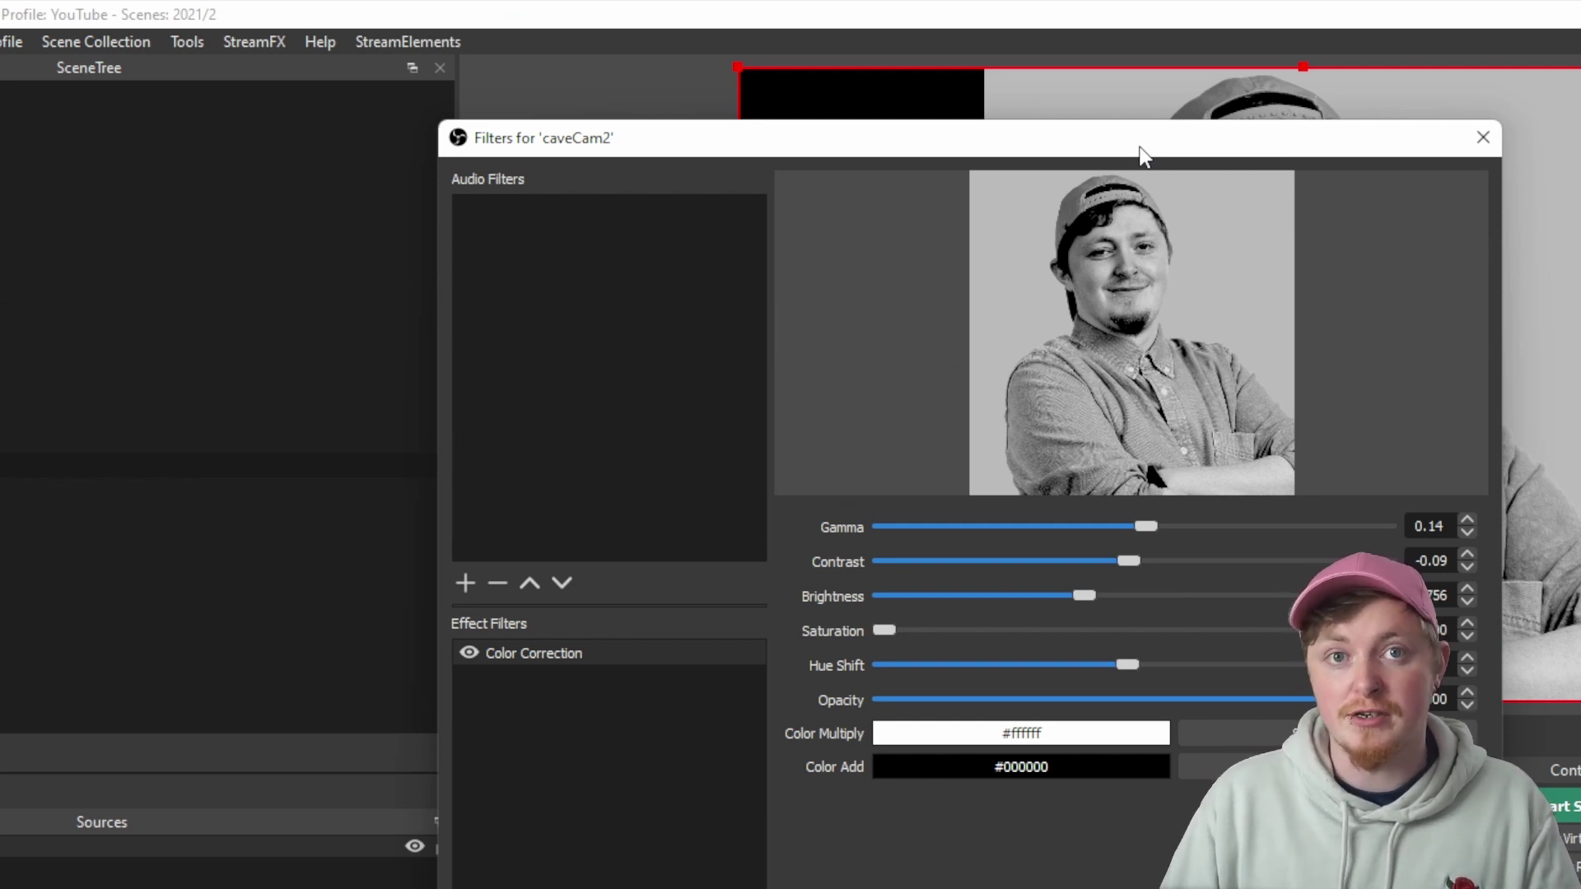
key("Escape")
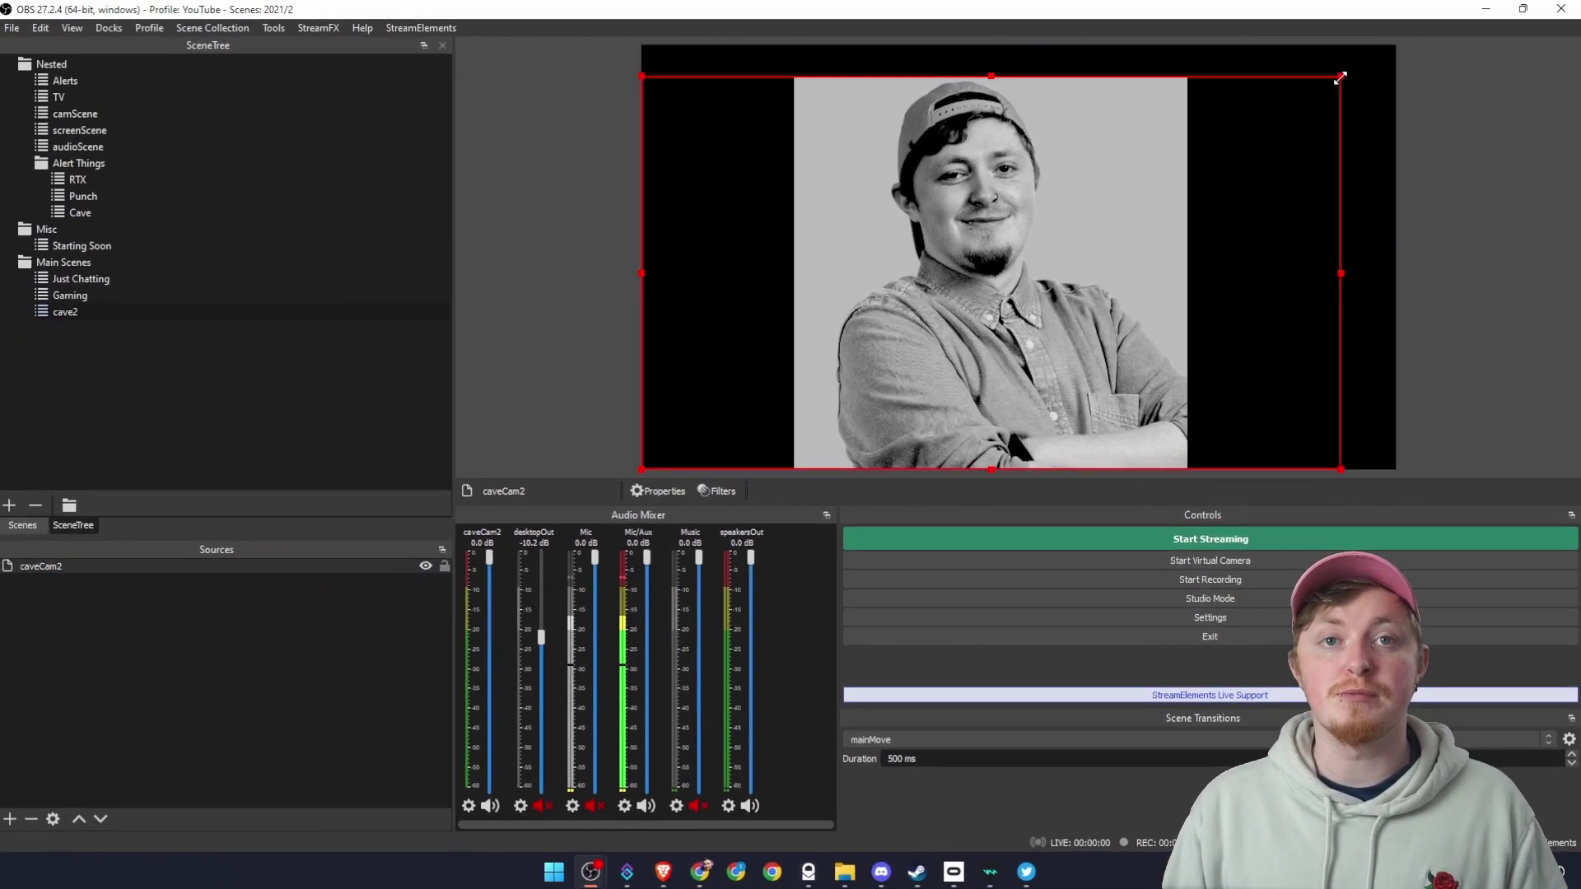
Step: Scale the caveCam2 source down and place it at the bottom centre of the canvas
left_click_drag(1387, 49, 1095, 207)
left_click_drag(968, 309, 1145, 296)
left_click(233, 619)
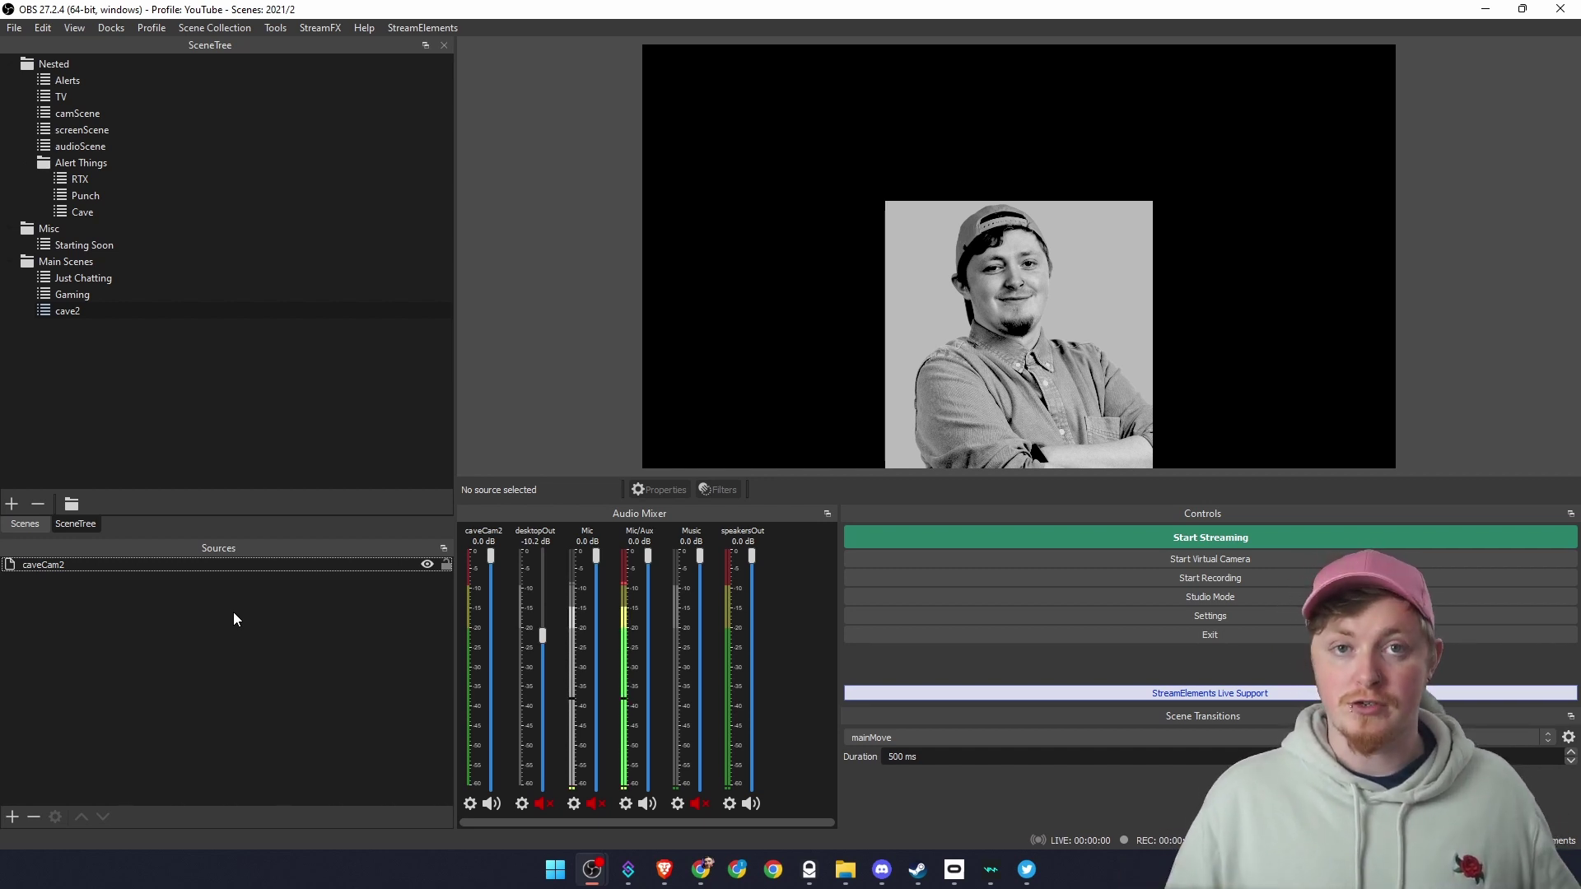
Step: Add an image source named caveimg2 using cave.jpg, enlarged to fill the canvas behind caveCam2
right_click(233, 619)
mouse_move(247, 630)
left_click(438, 654)
type("caveimg2")
key("Return")
left_click(1097, 582)
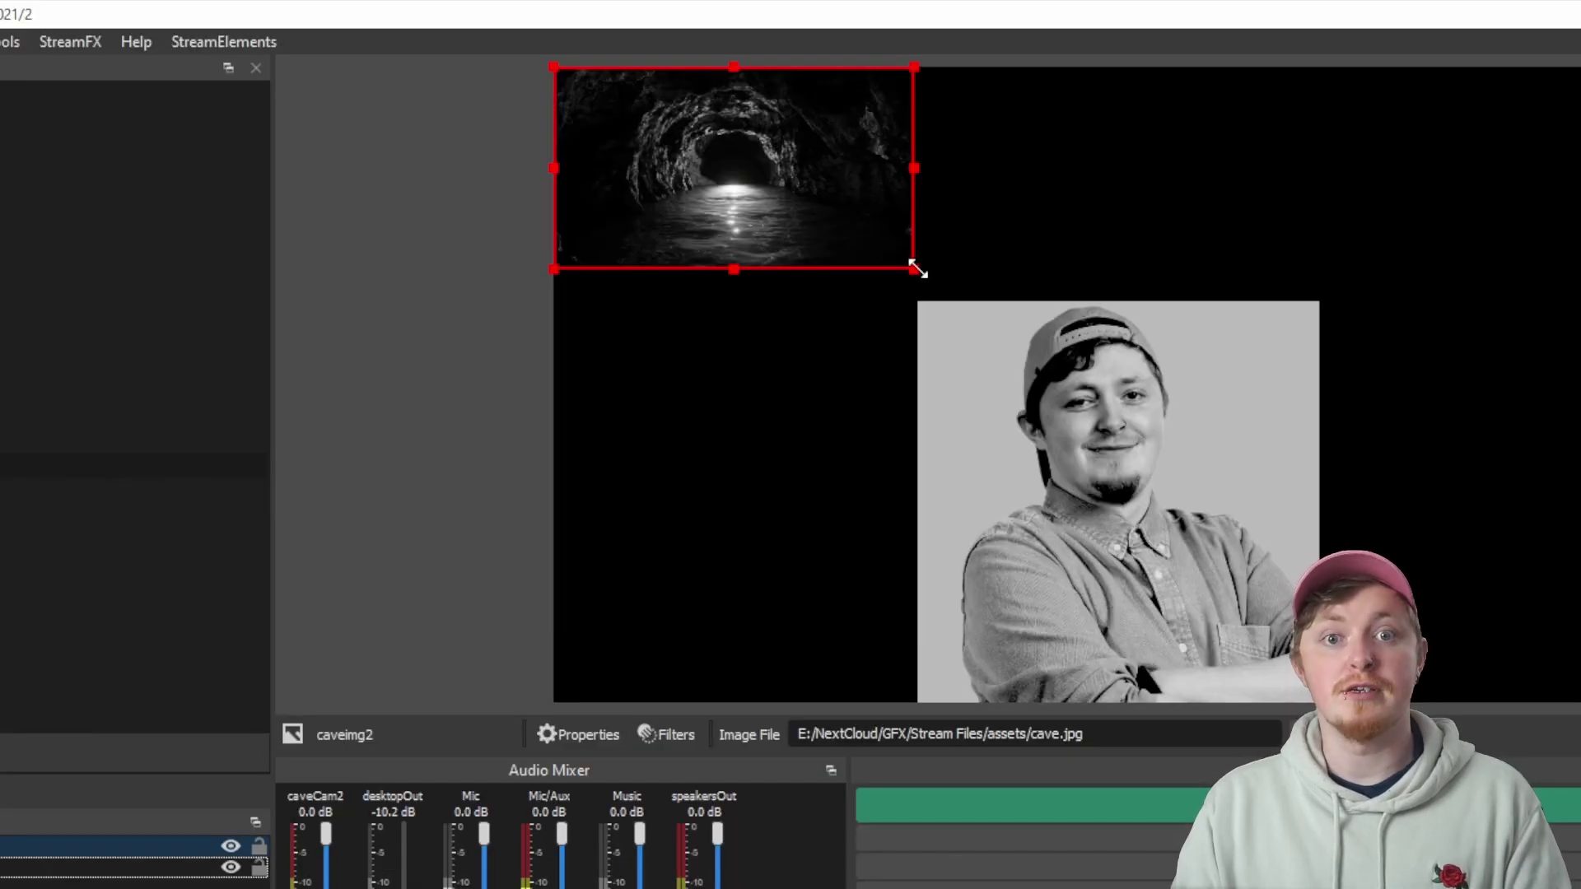
left_click_drag(916, 269, 1579, 667)
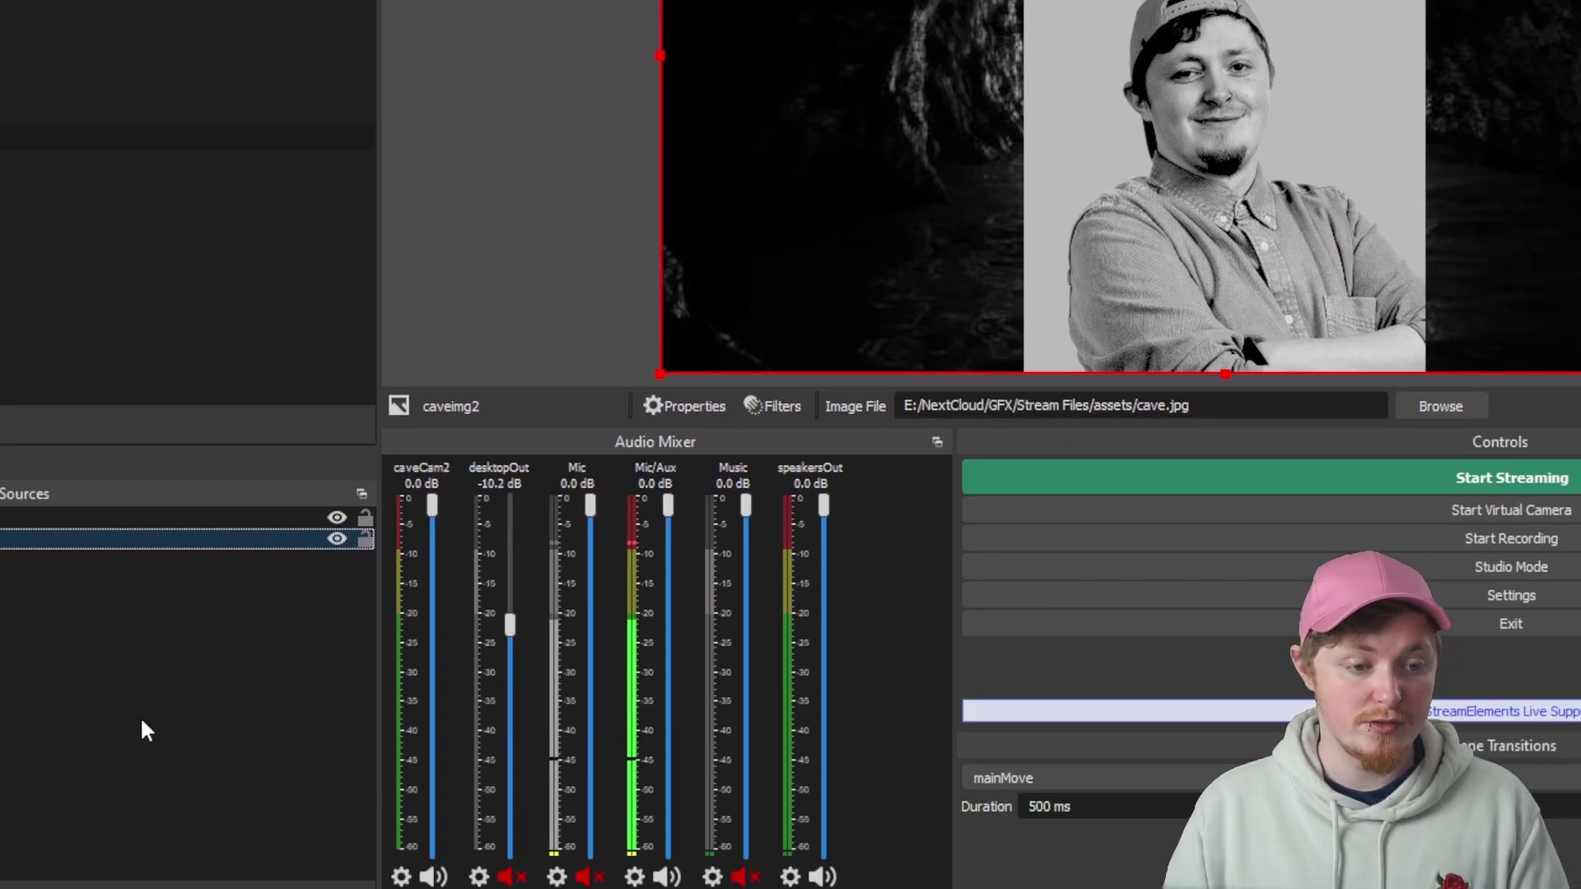
Step: Add a looping media source named scmoke2 that plays the local file Smoke_ green screen.mp4
left_click(18, 785)
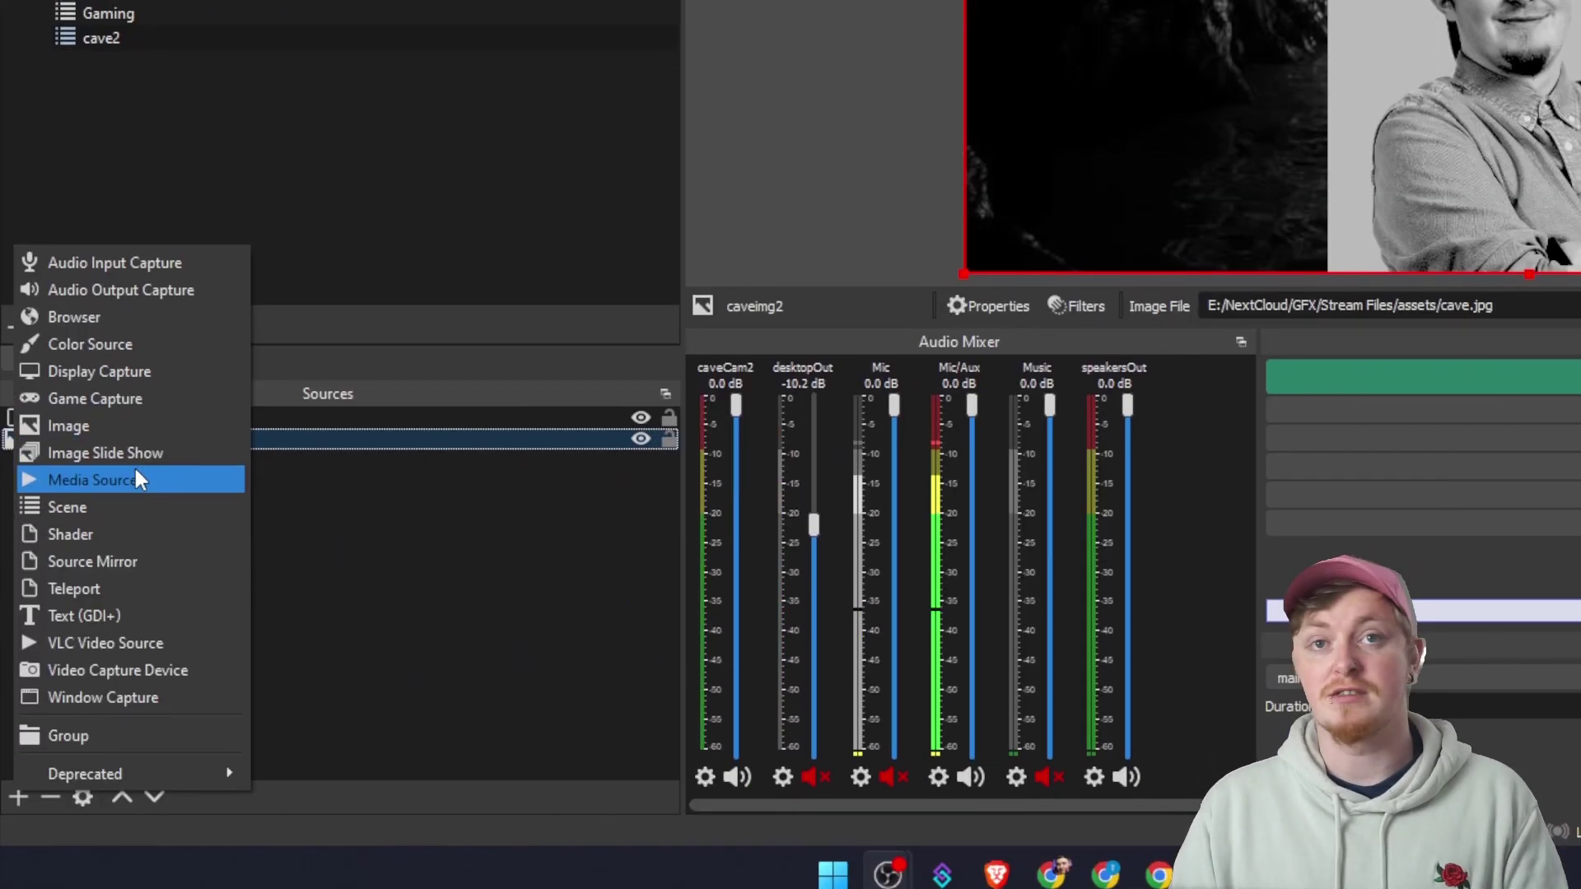
left_click(117, 468)
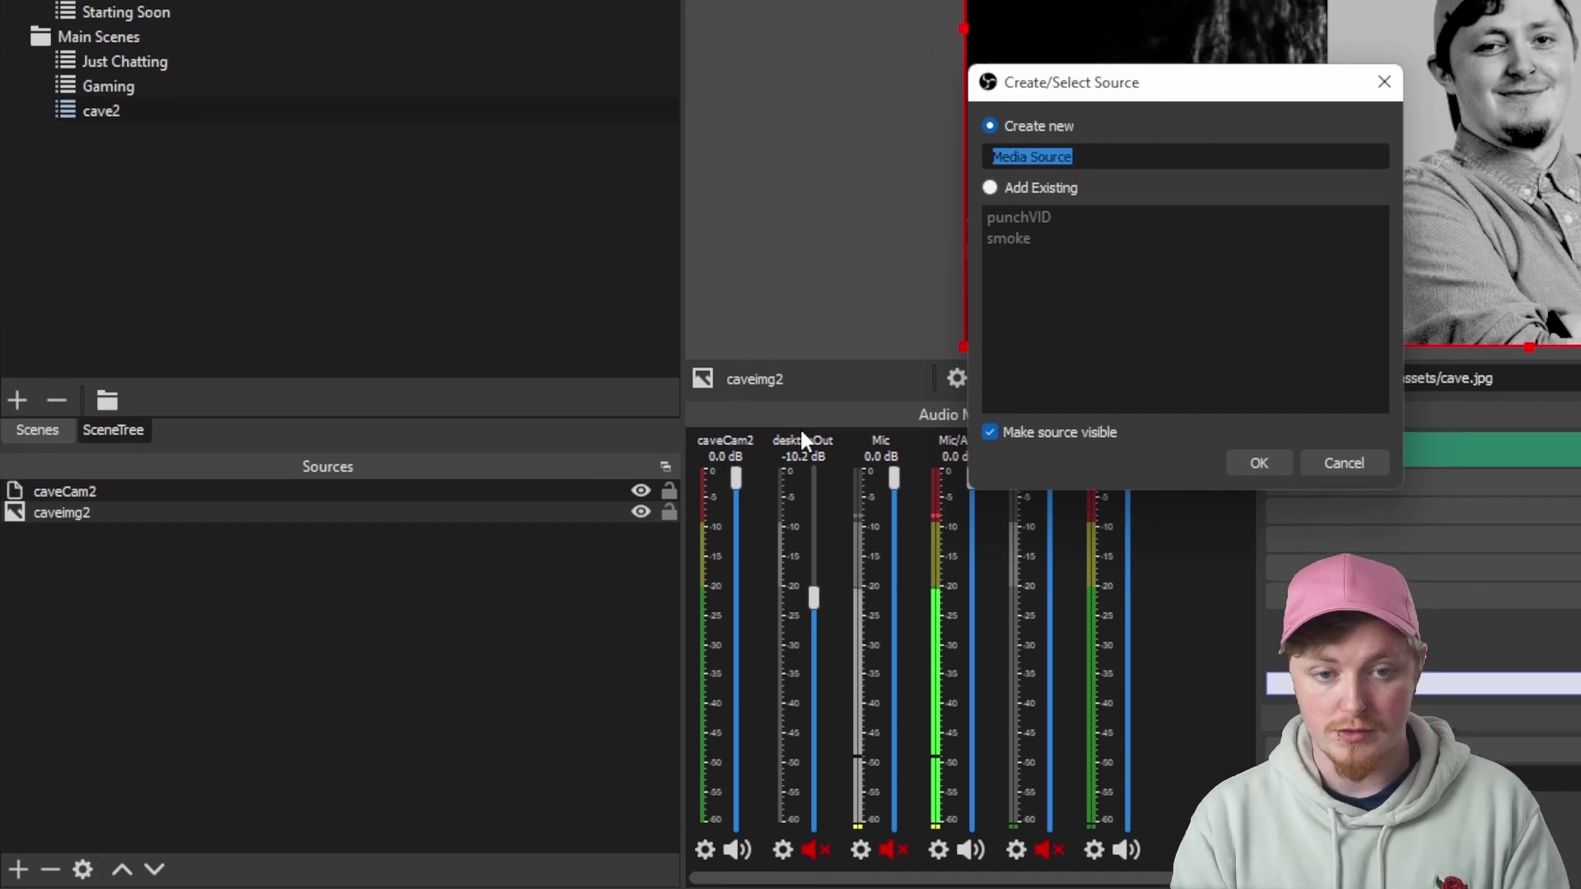
type("smoke2")
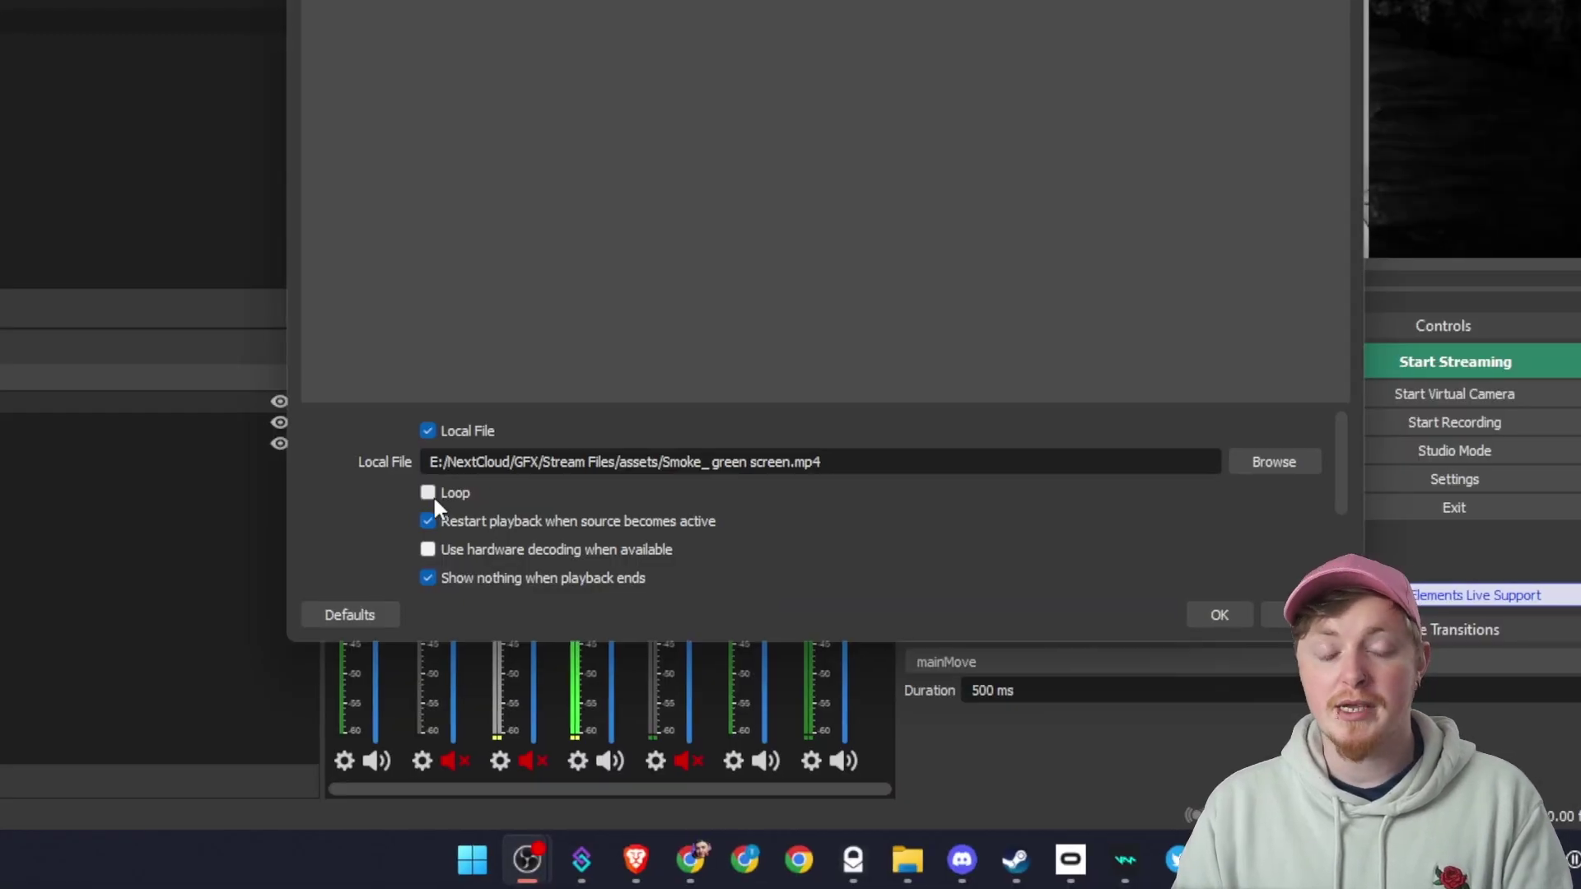
left_click(428, 492)
left_click(1219, 615)
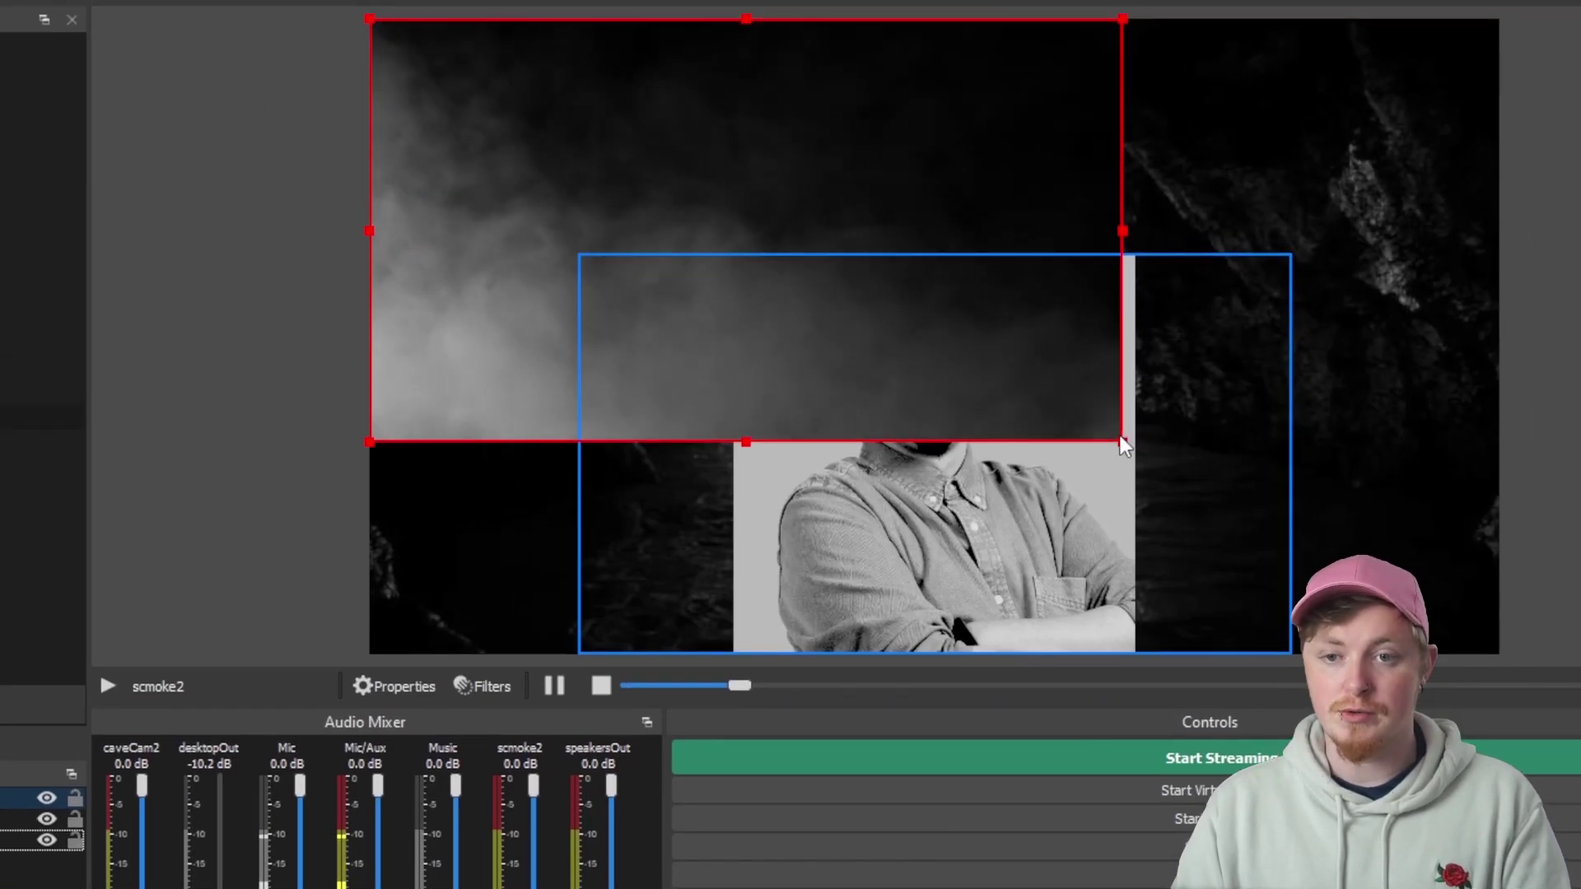
Step: Enlarge the smoke video to fill the canvas and place it between caveCam2 and caveimg2 in the source order
left_click_drag(1121, 441, 1494, 652)
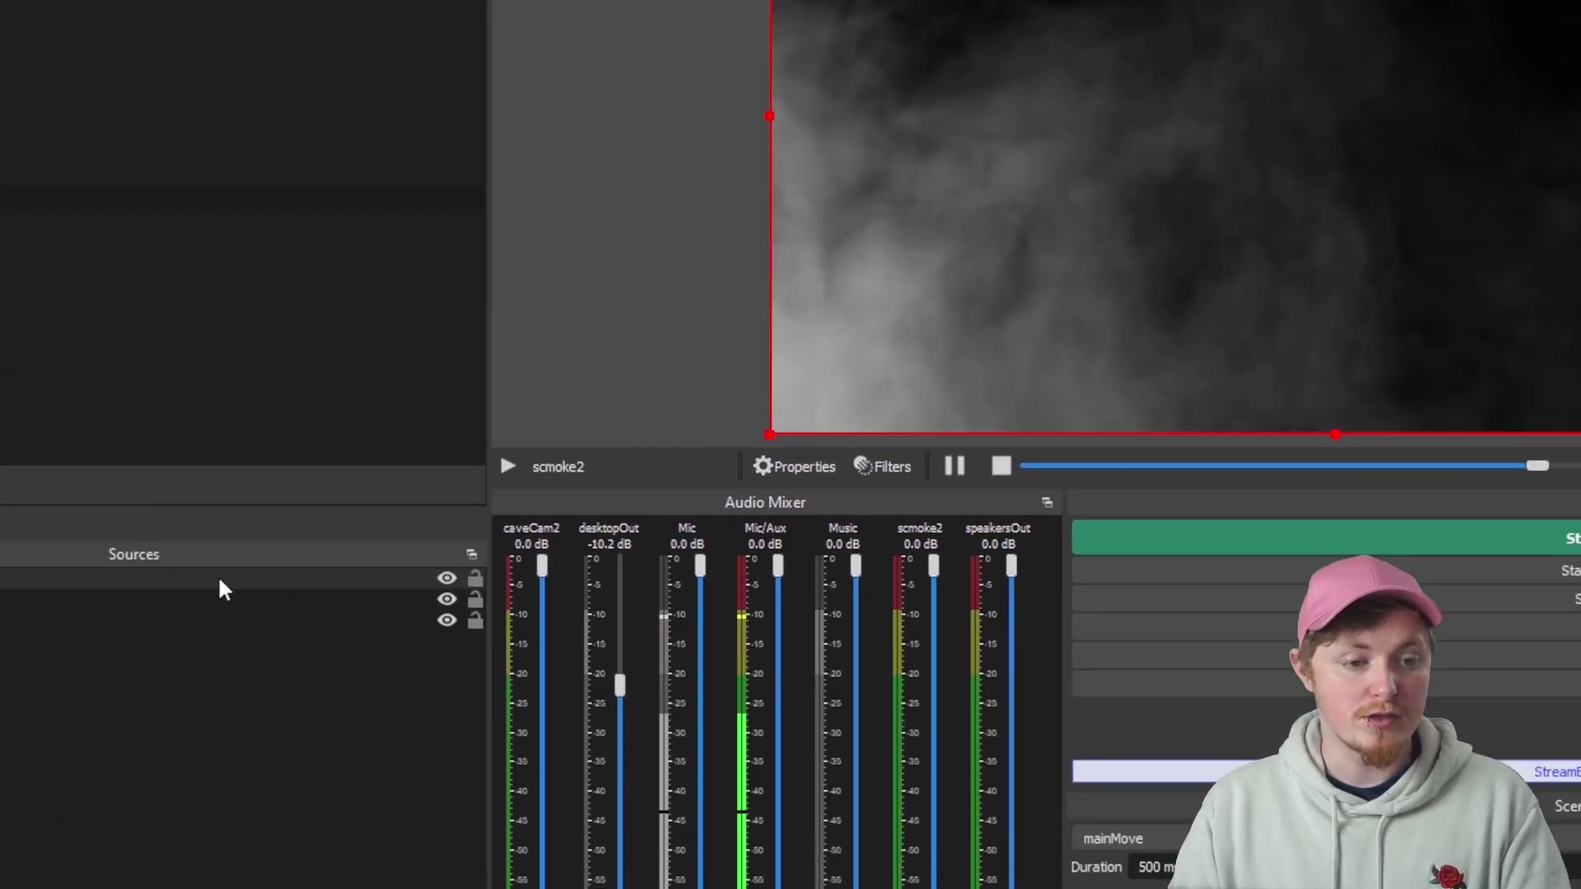
left_click_drag(219, 583, 391, 492)
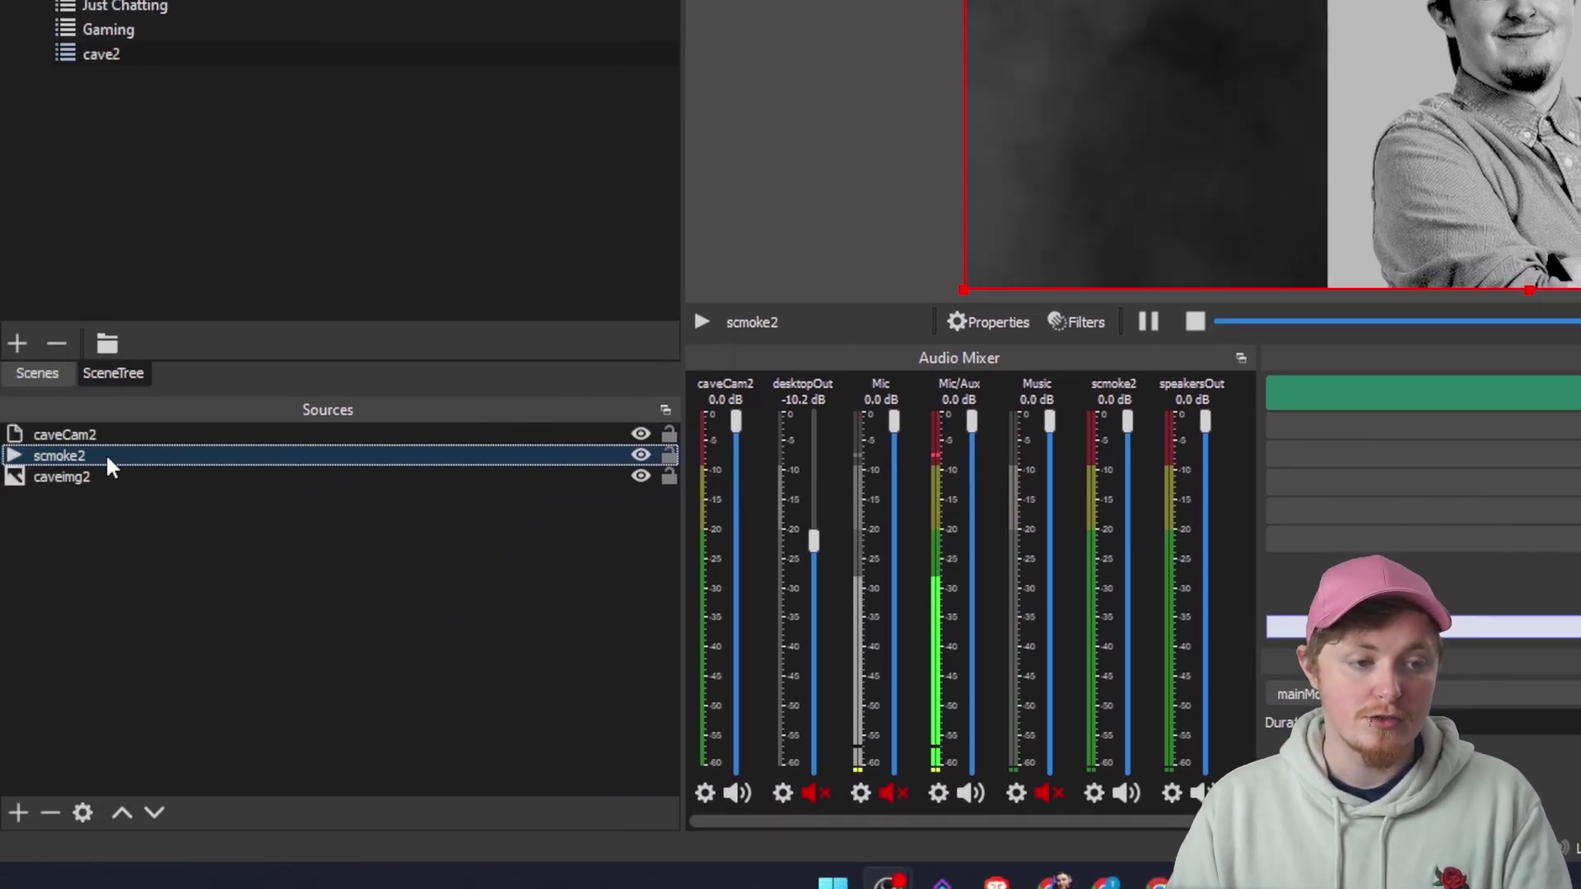
Step: Add a Color Key effect filter with its default name to the scmoke2 source
right_click(106, 453)
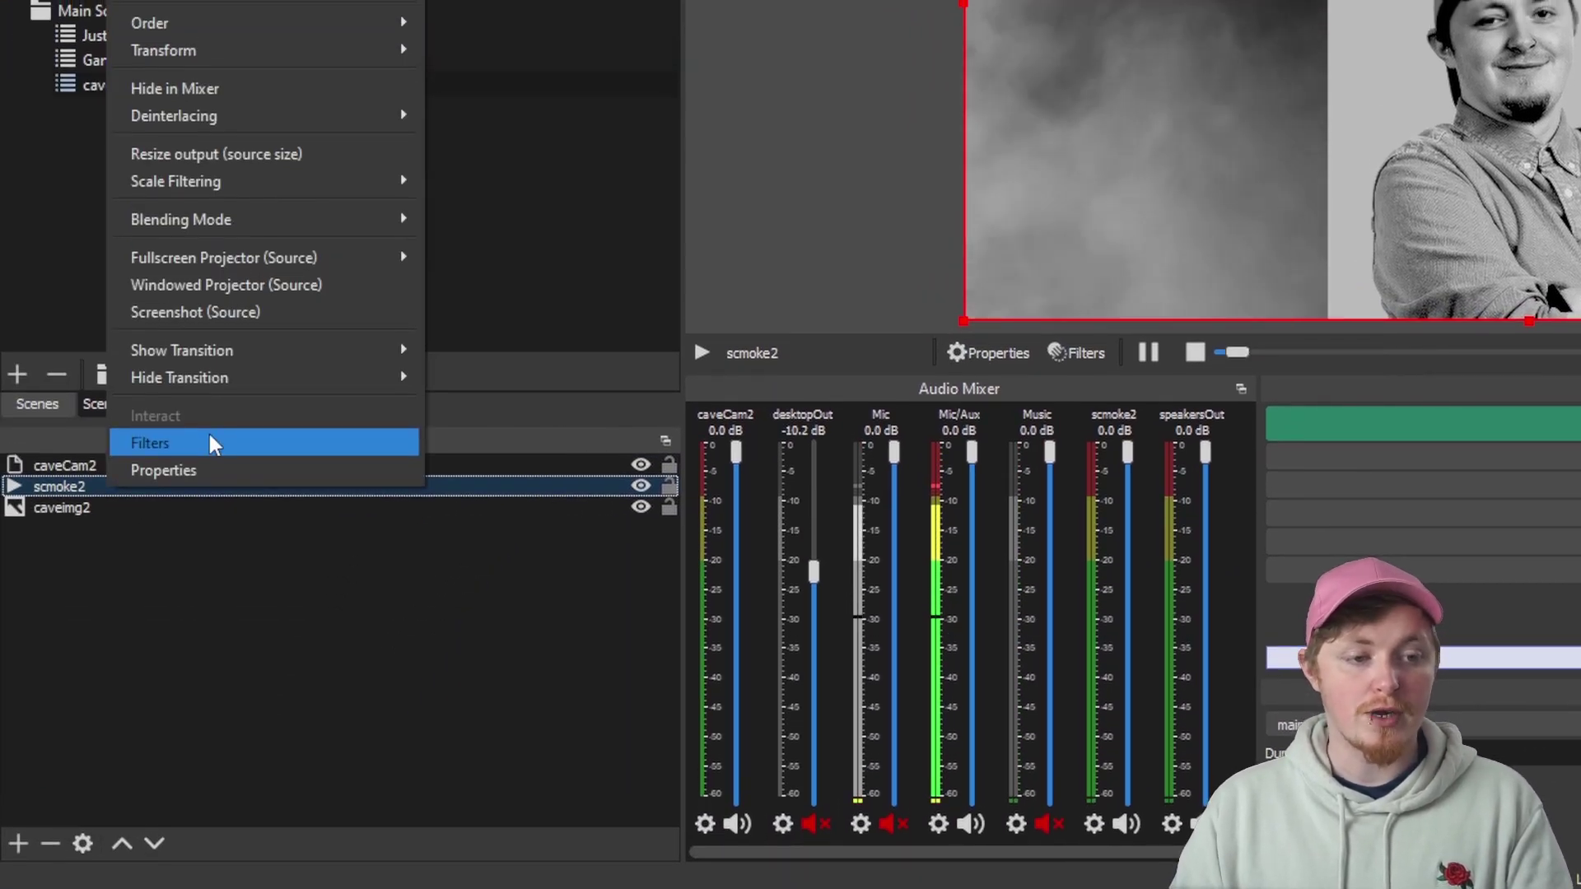
left_click(209, 410)
right_click(769, 447)
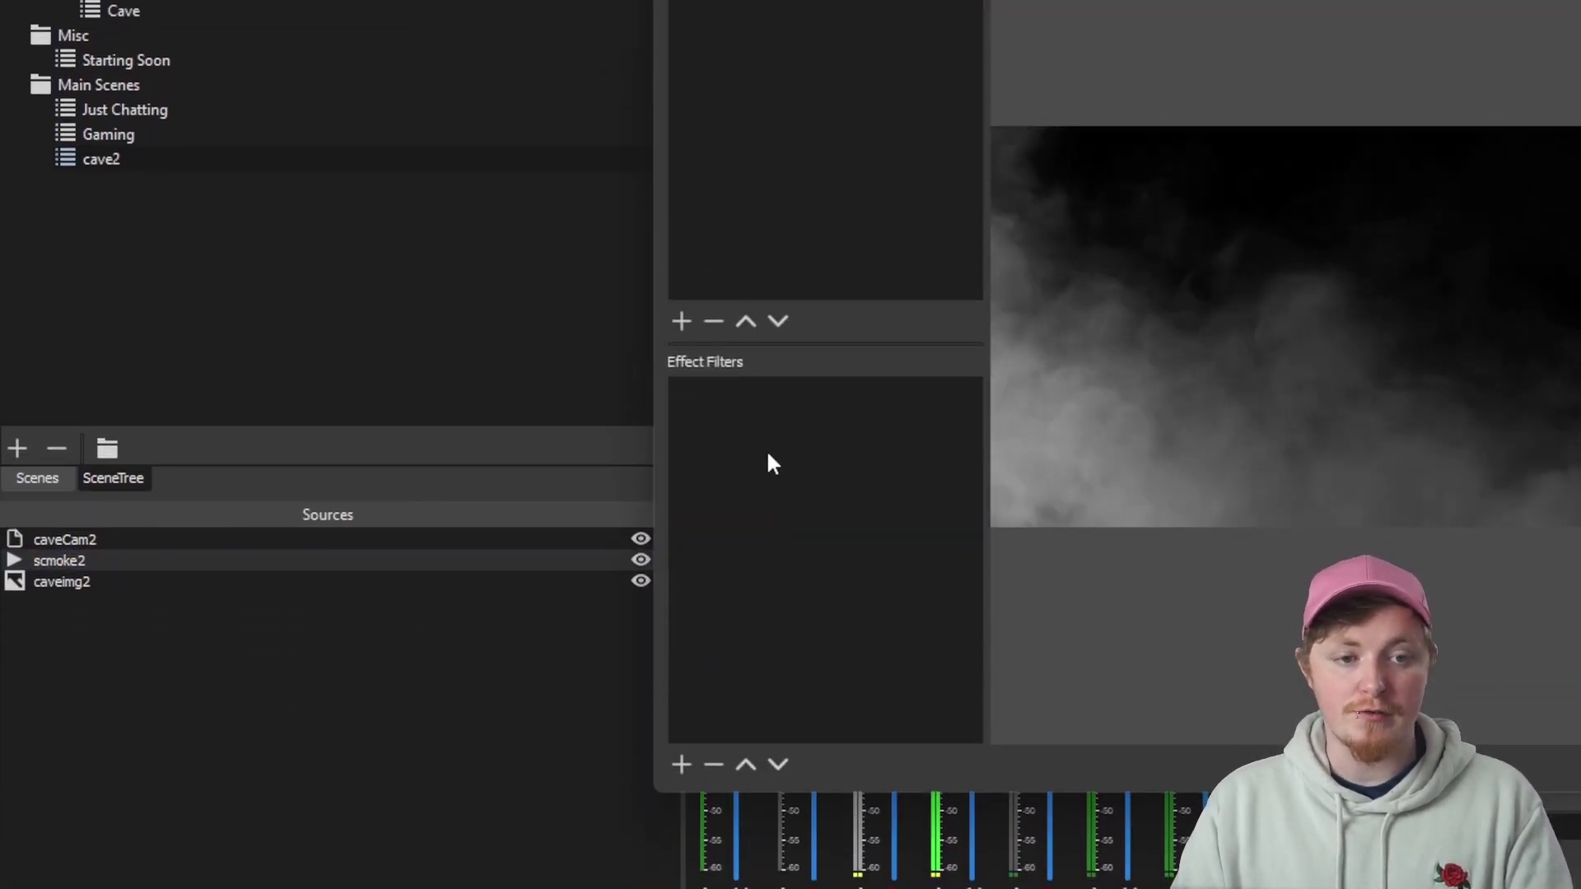
mouse_move(824, 466)
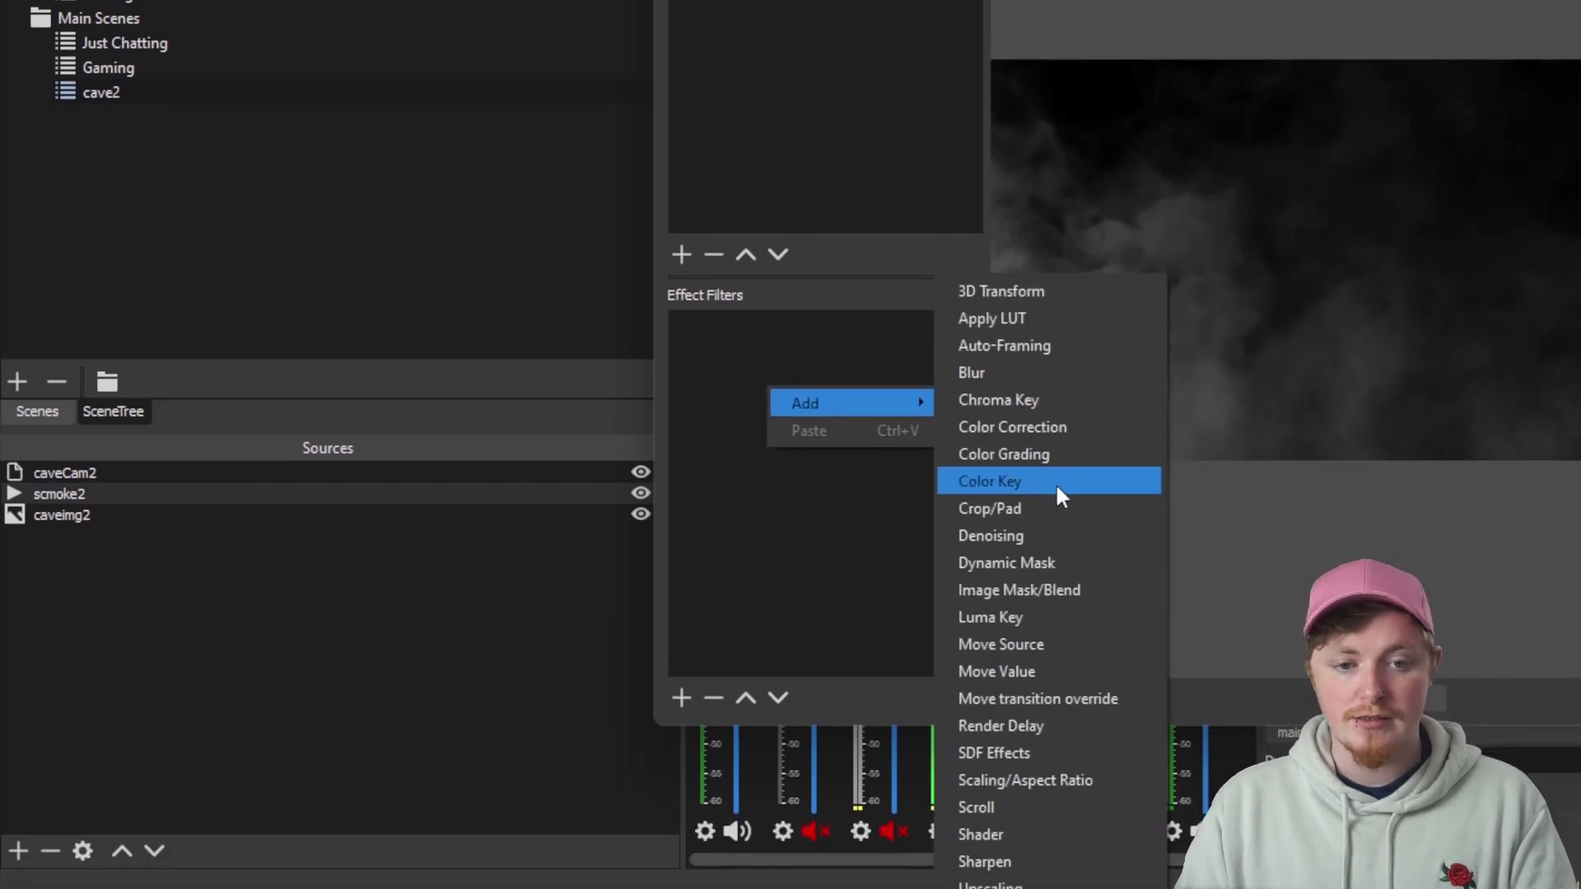
left_click(1054, 482)
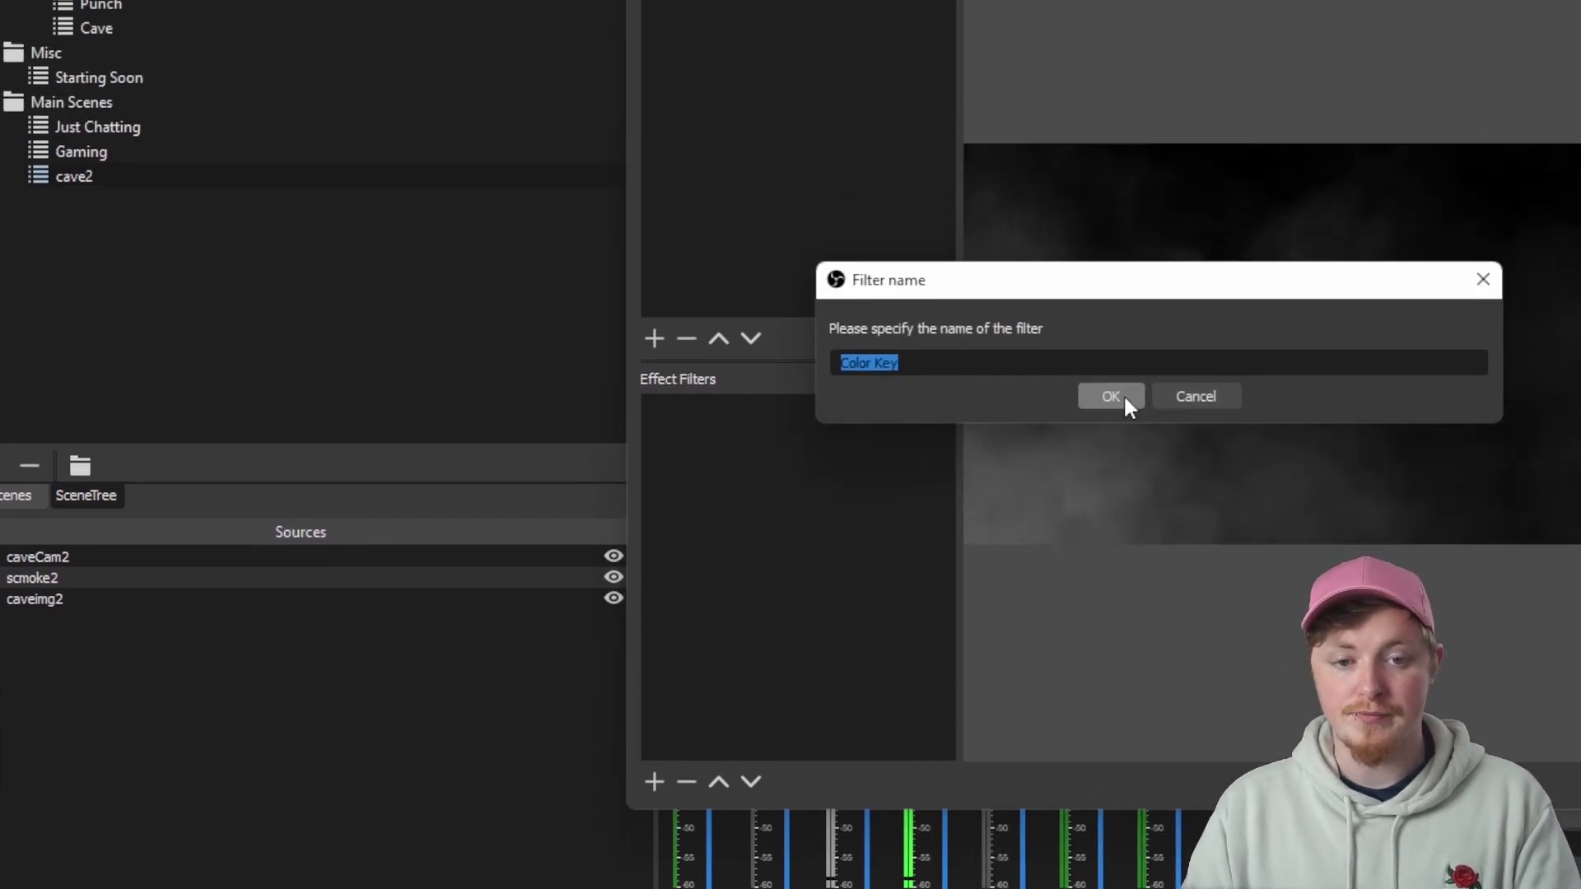
left_click(1126, 403)
Step: Set the Color Key filter to a custom key color of black, #000000
left_click(1239, 302)
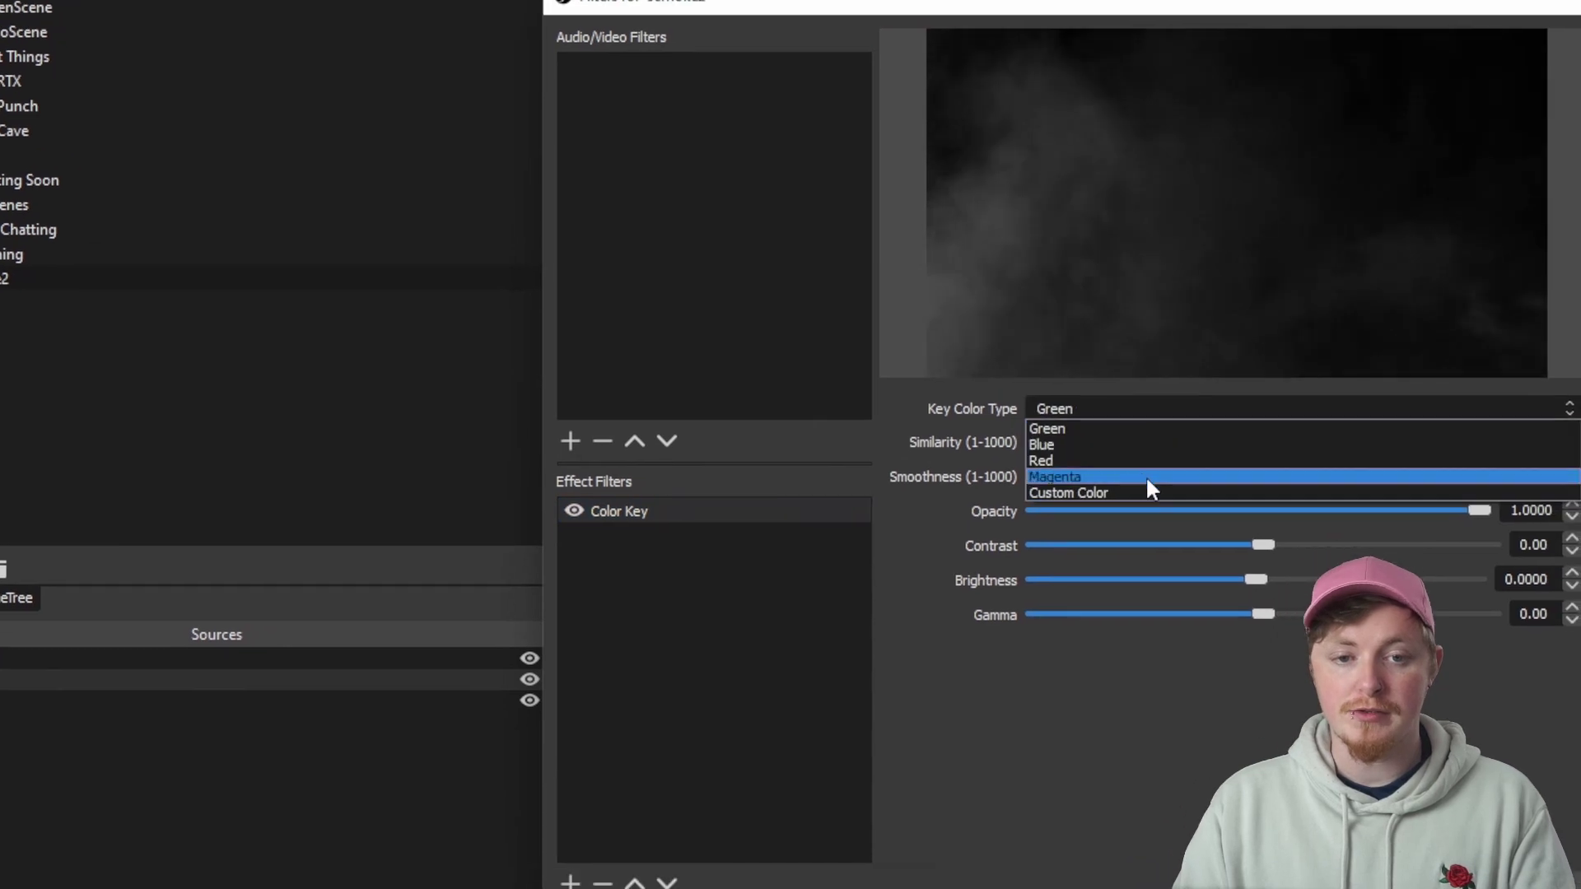
left_click(1239, 395)
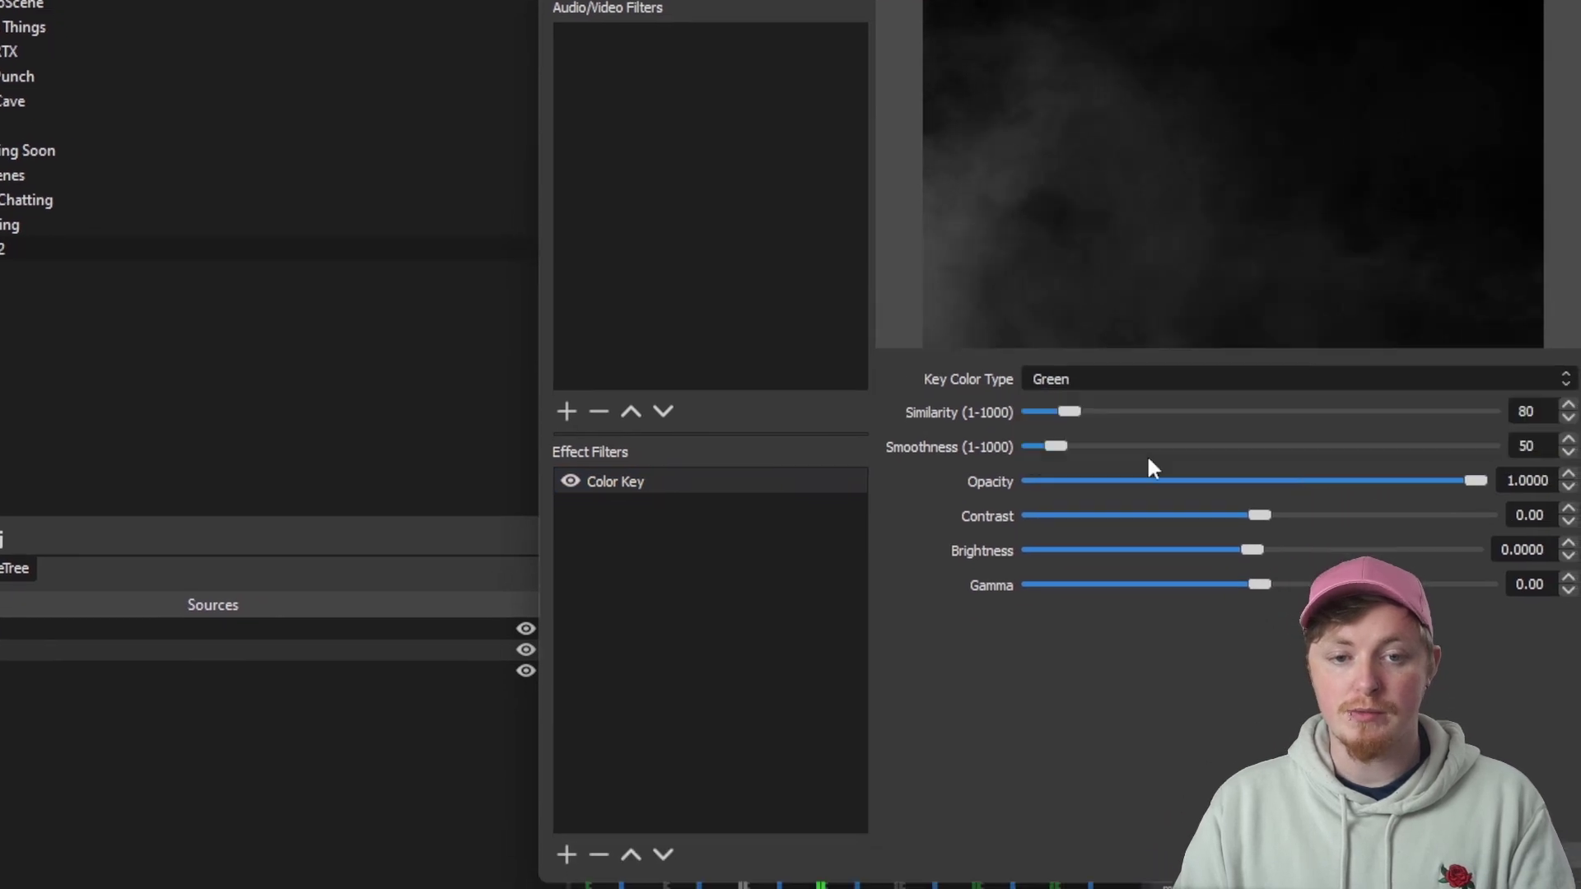
left_click(1392, 411)
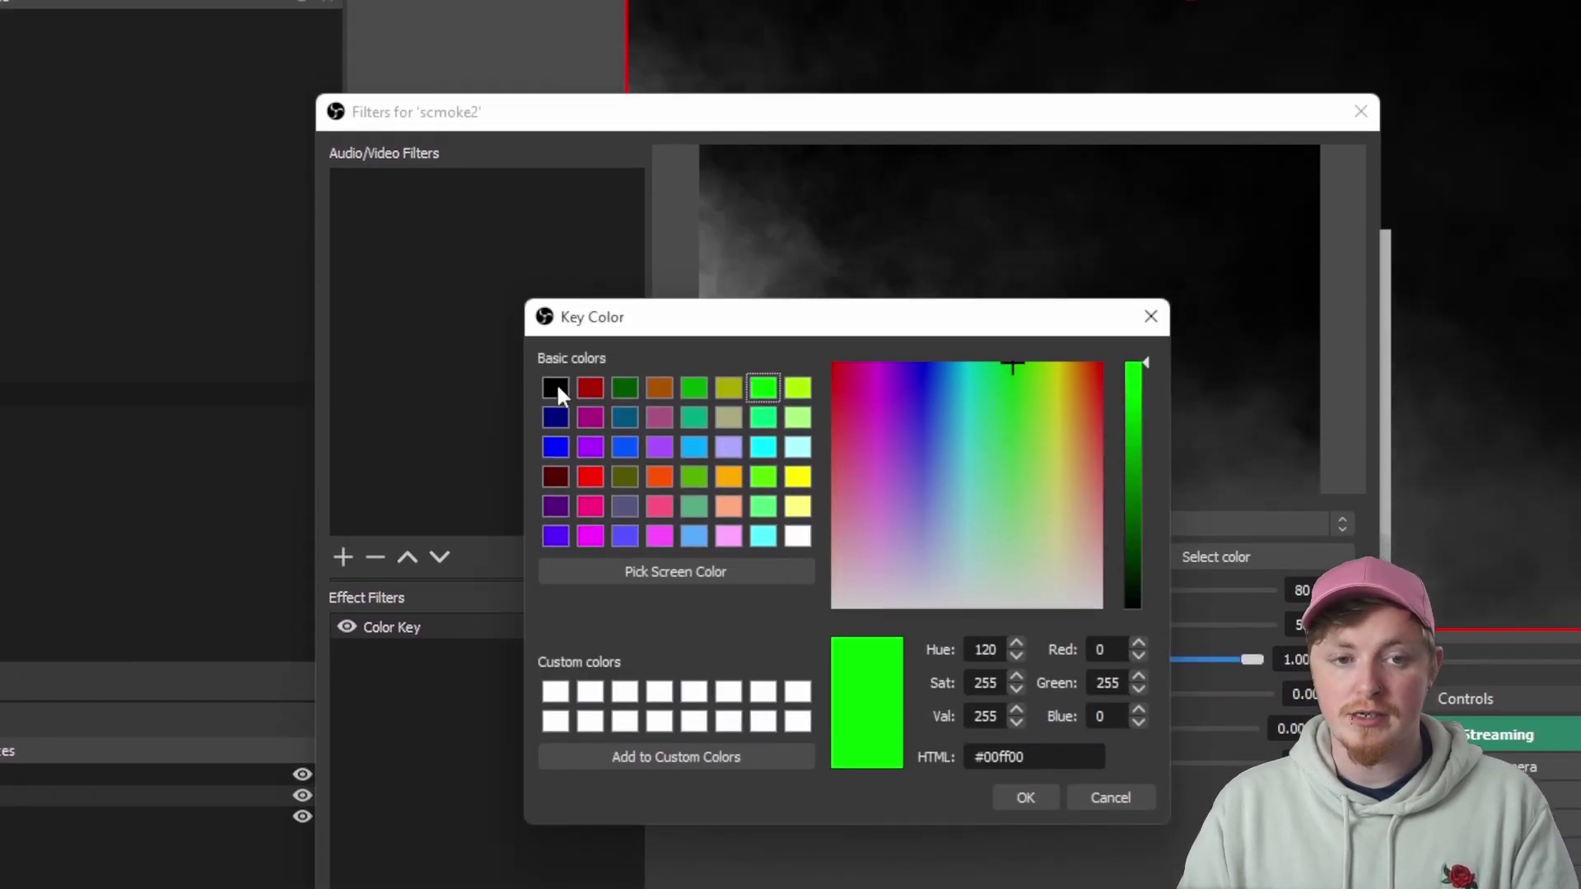
left_click(778, 242)
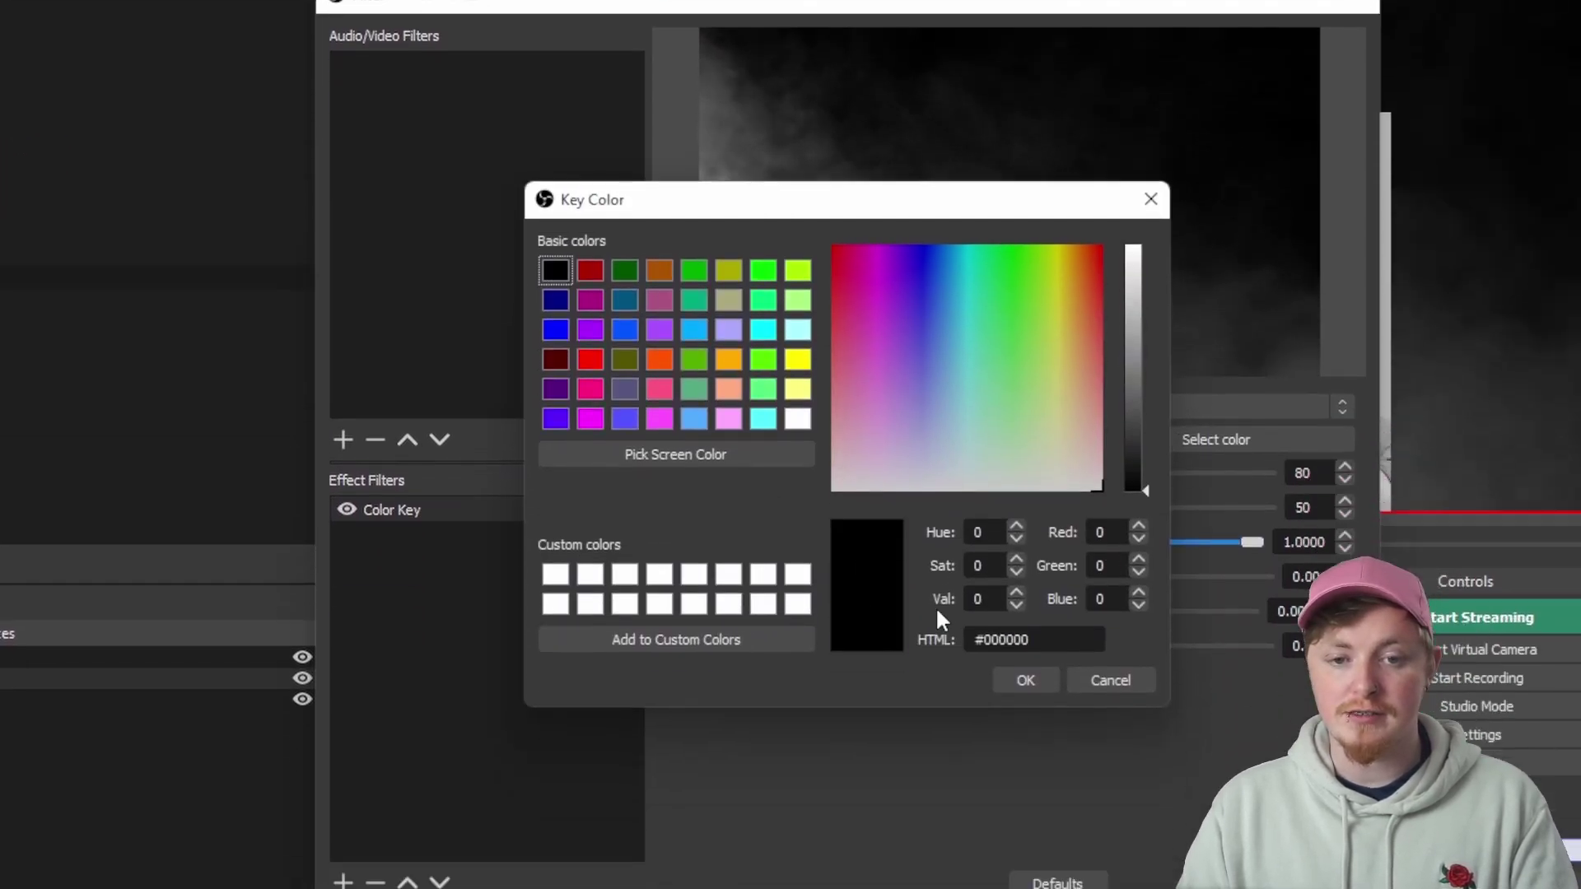
left_click(1025, 680)
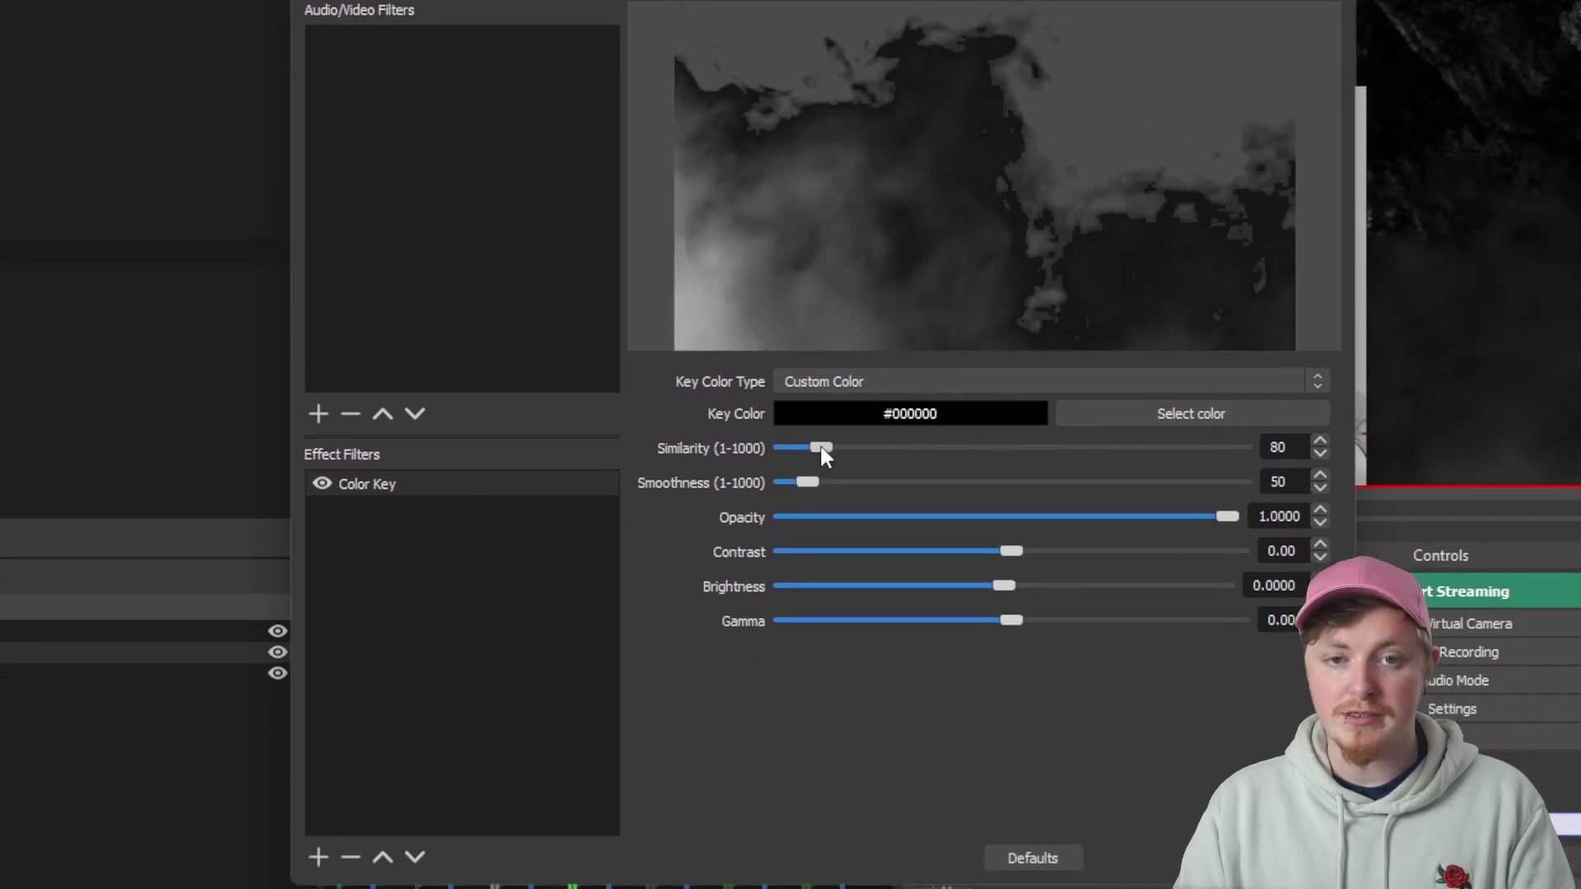
Step: Set the Color Key similarity to 435 and smoothness to 69 for the smoke video
left_click_drag(820, 551, 868, 549)
left_click_drag(870, 445, 984, 445)
left_click_drag(807, 482, 823, 449)
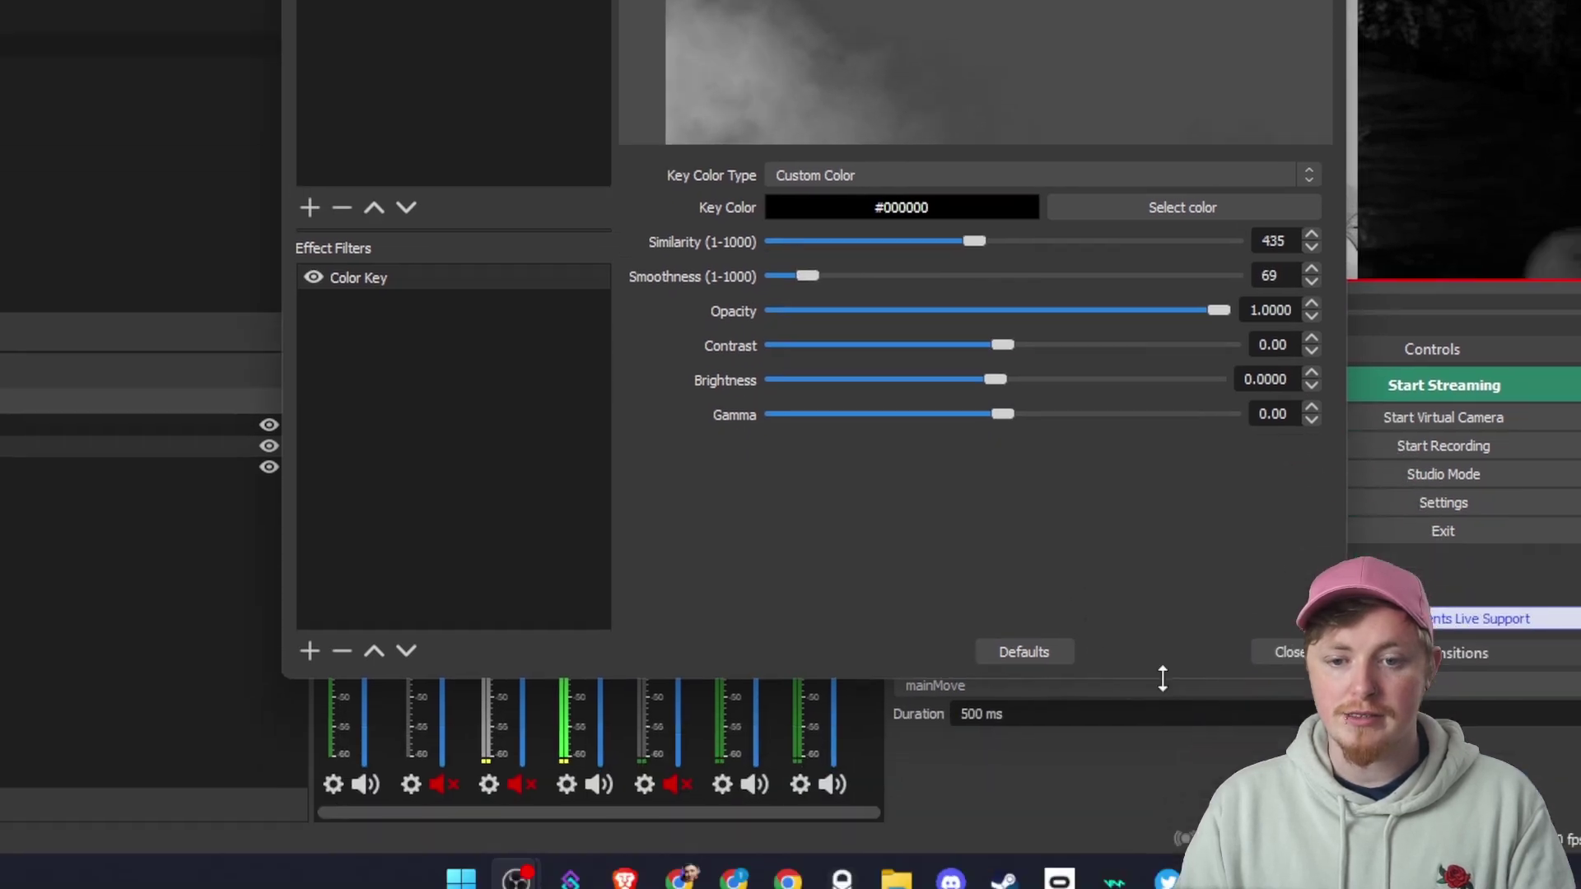
Step: Close the filters window of the scmoke2 source and return to the cave scene preview
left_click(1317, 840)
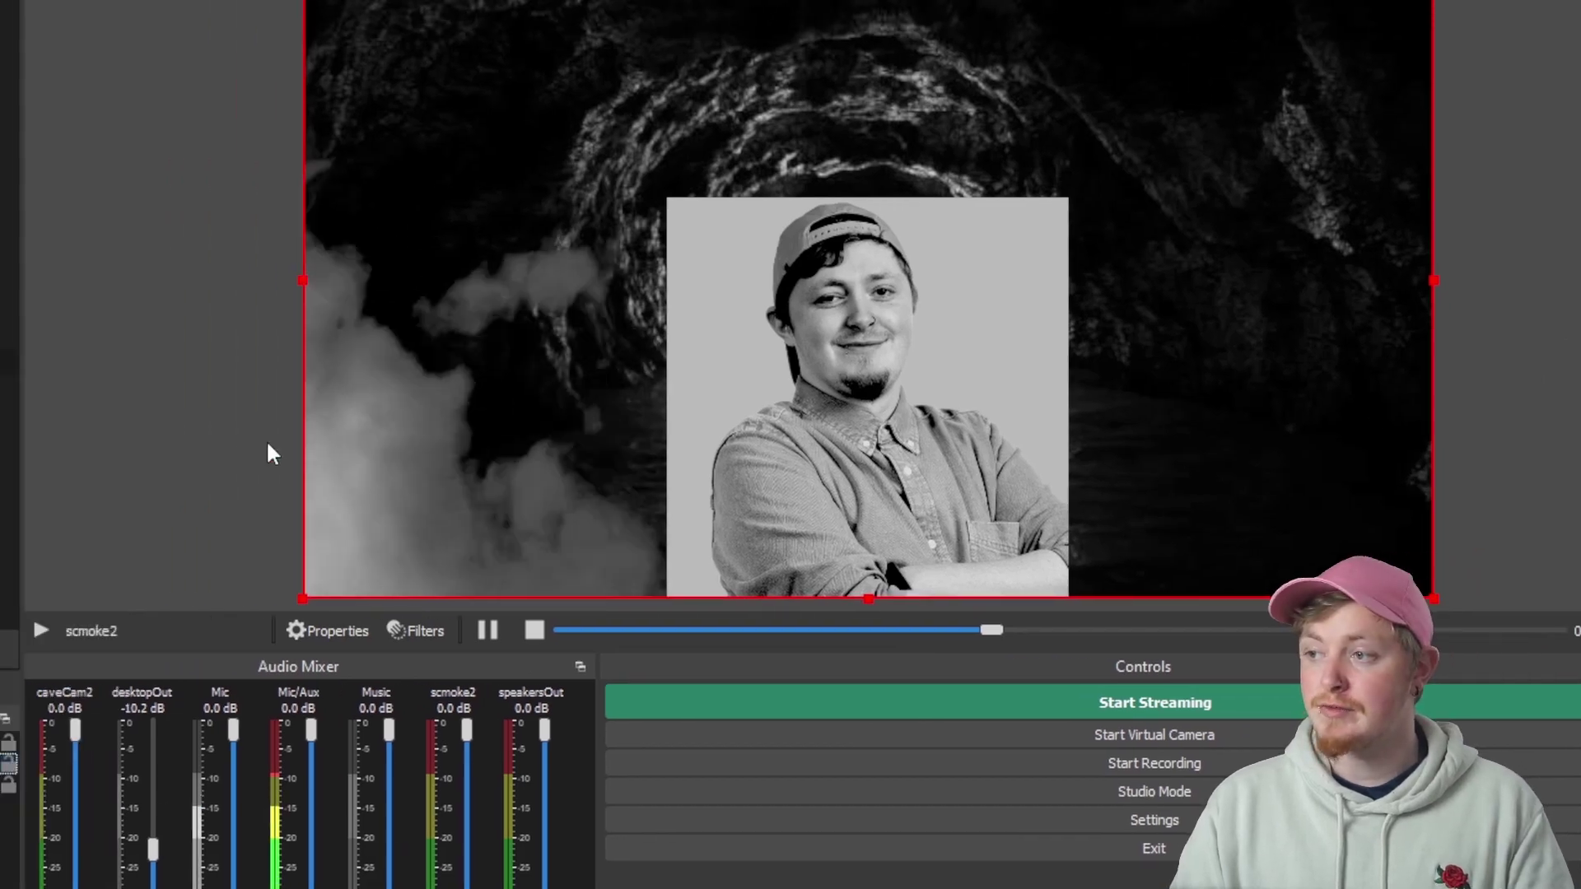
left_click(339, 43)
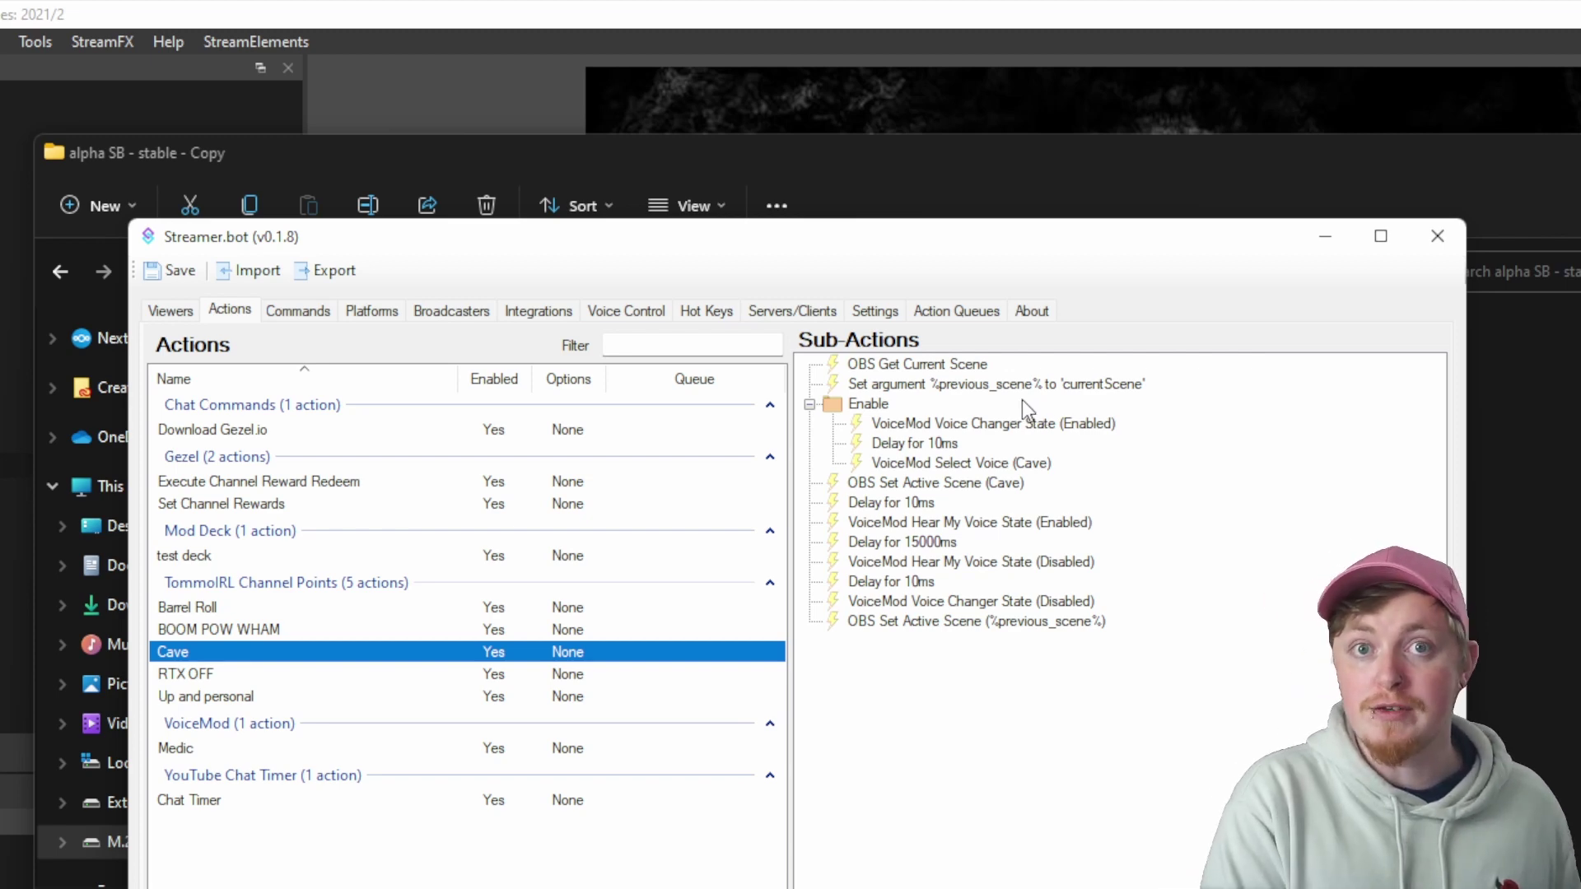
Step: Set the 15000 ms delay sub-action of the Cave action in Streamer.bot to 9000 ms
left_click(906, 541)
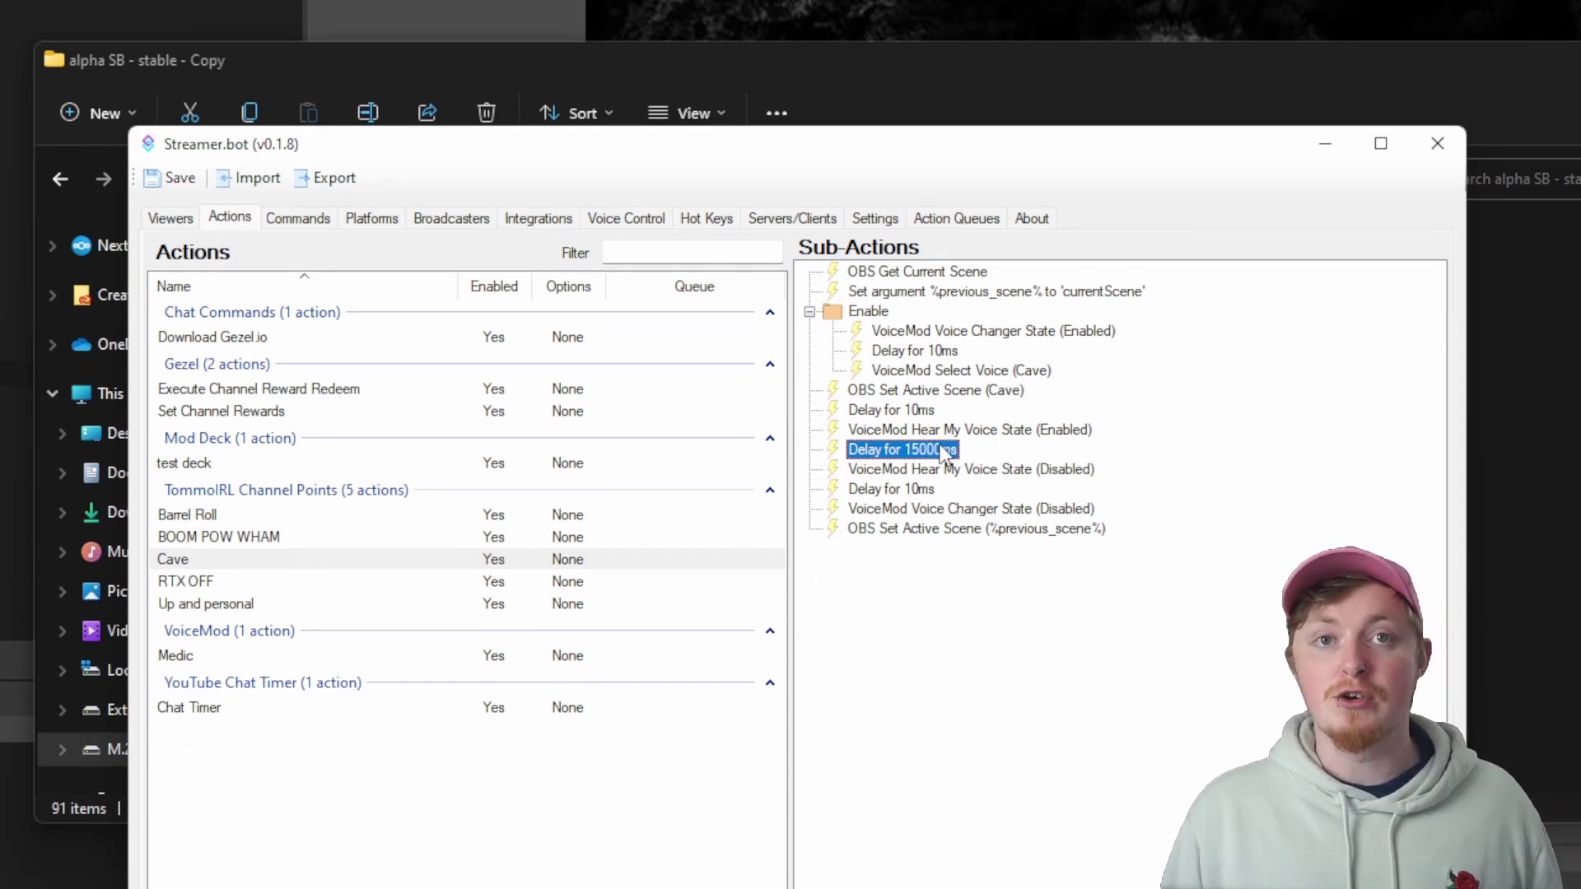
double_click(944, 453)
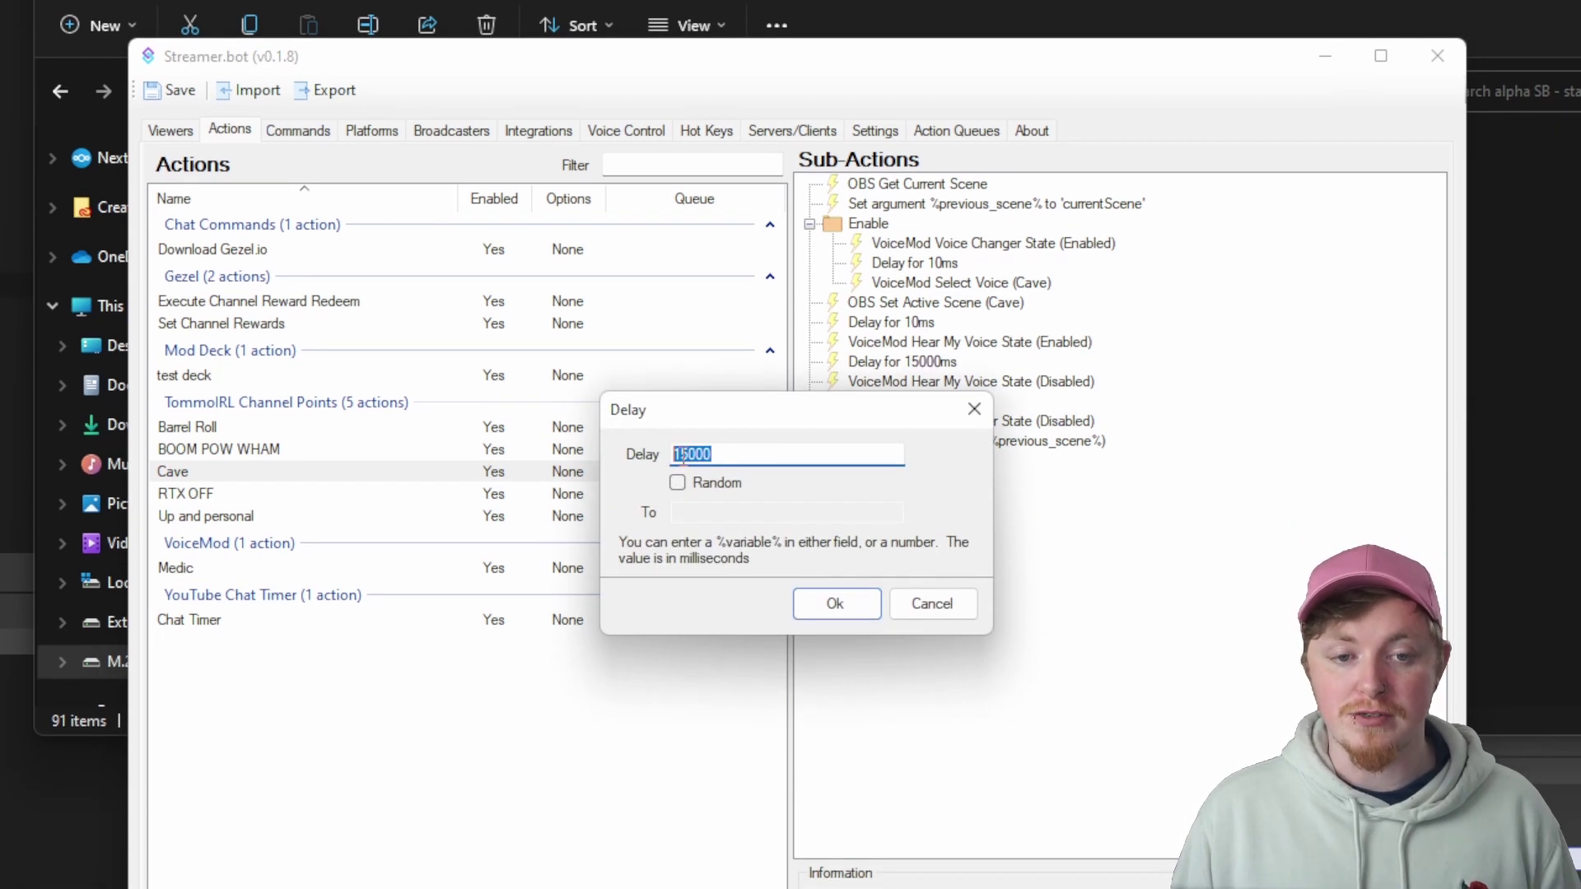
type("9000")
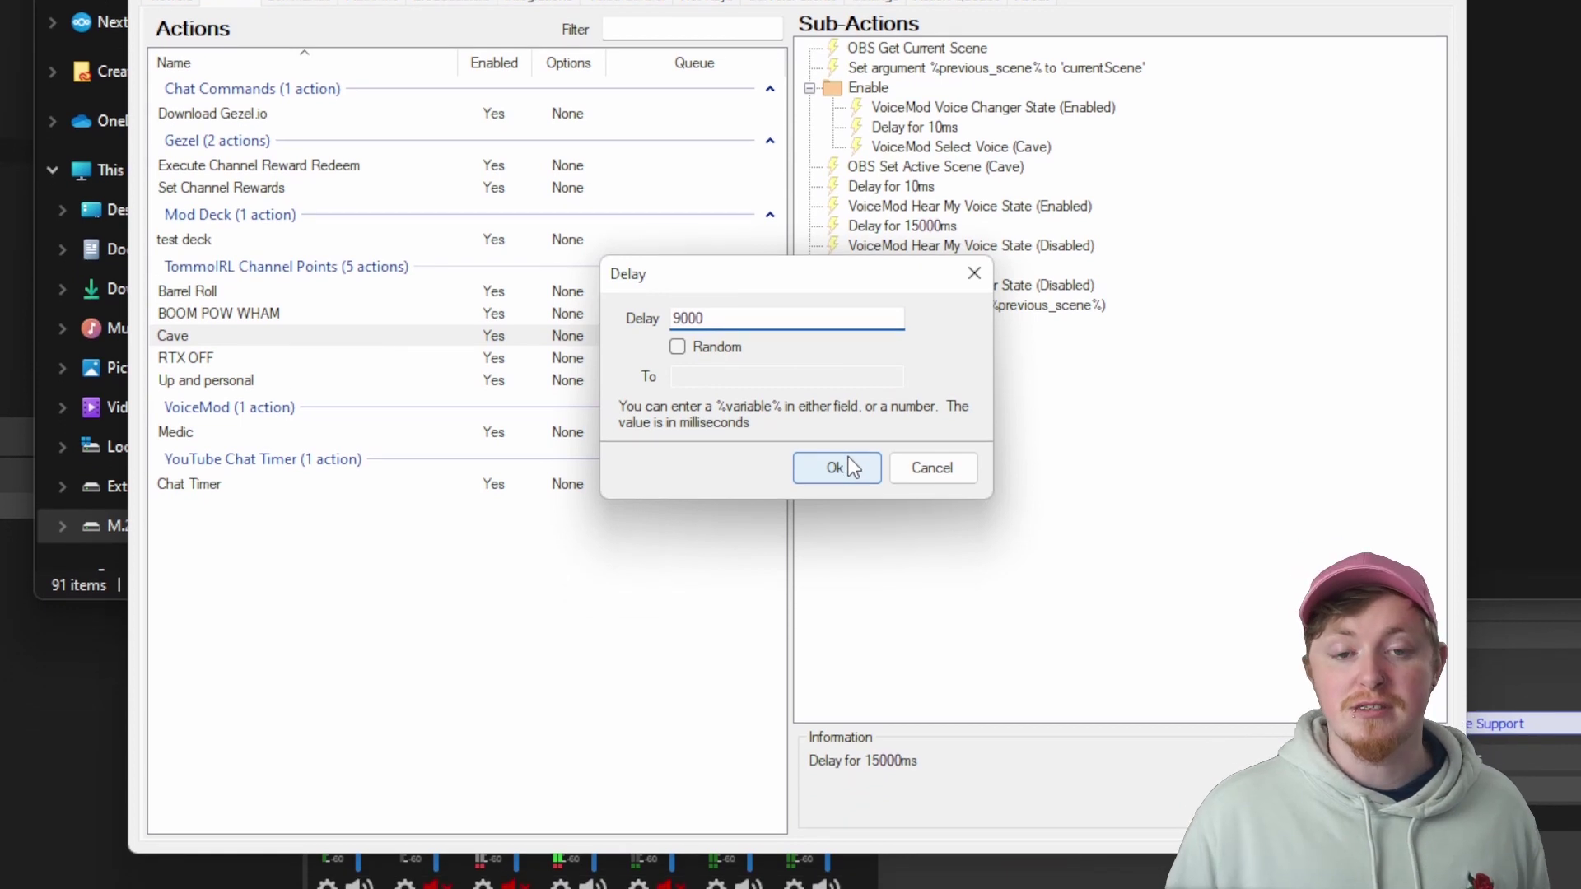
left_click(850, 476)
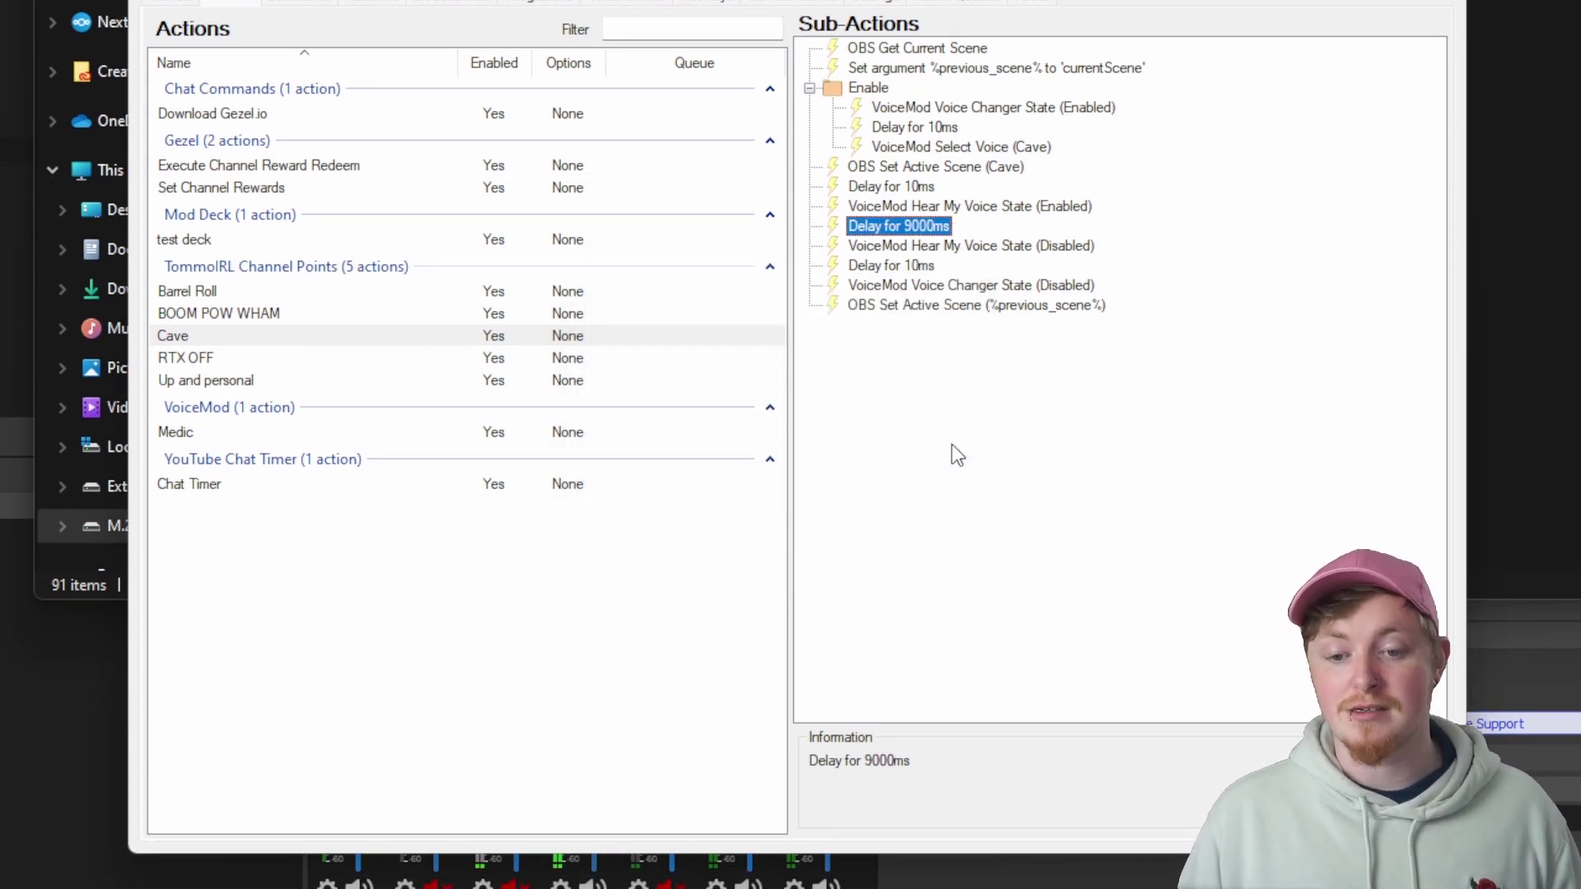
left_click(1106, 358)
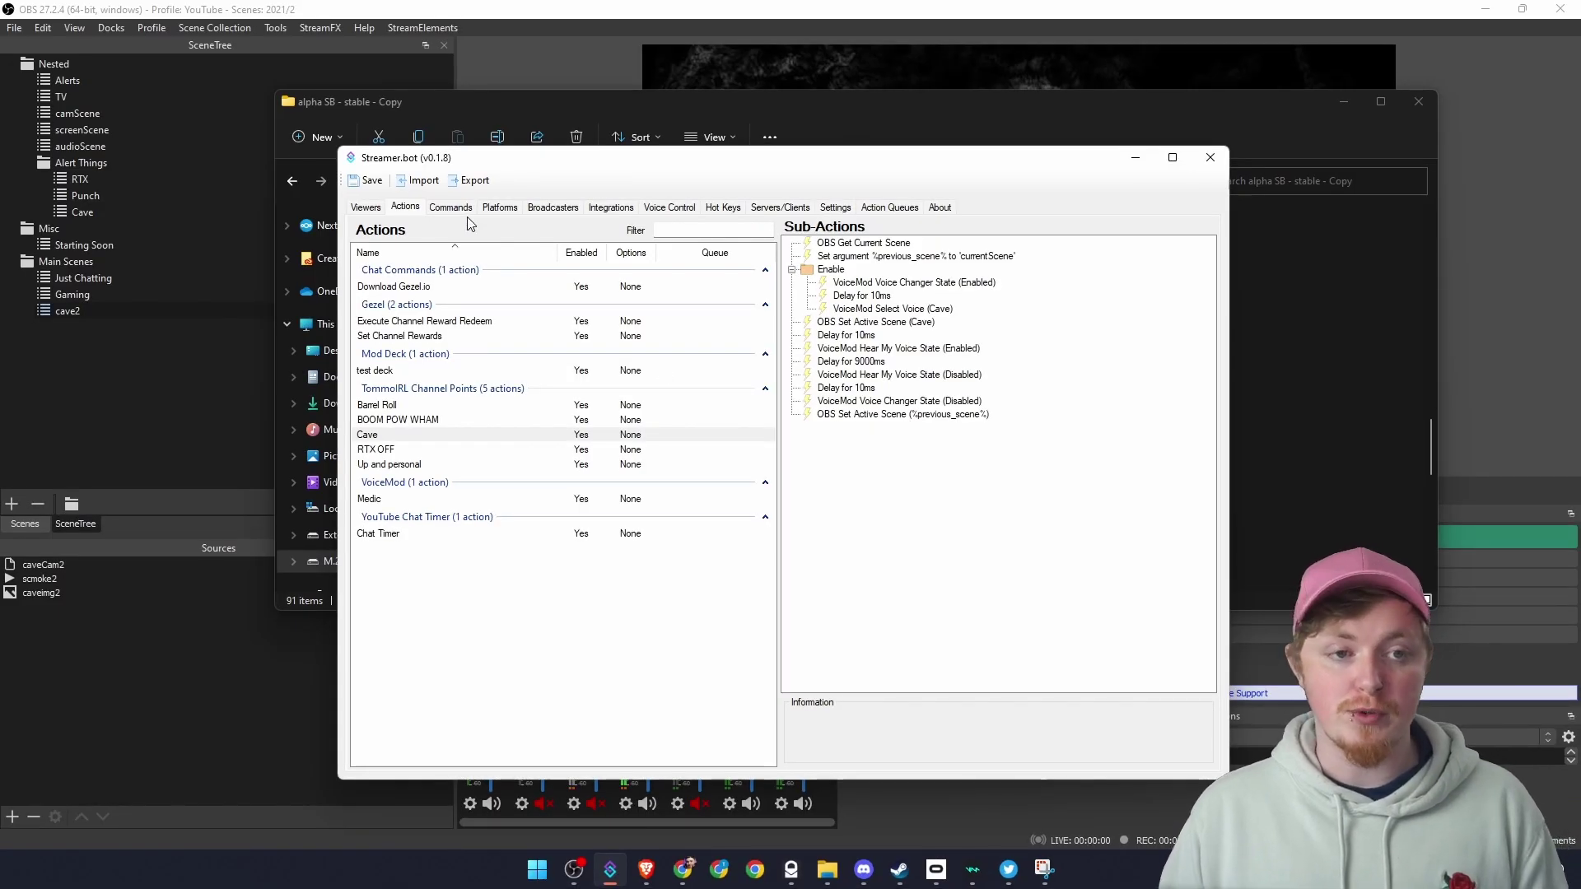
Step: Open the Cave Time reward in the Twitch channel point rewards for editing and assign the Cave action to it
left_click(504, 212)
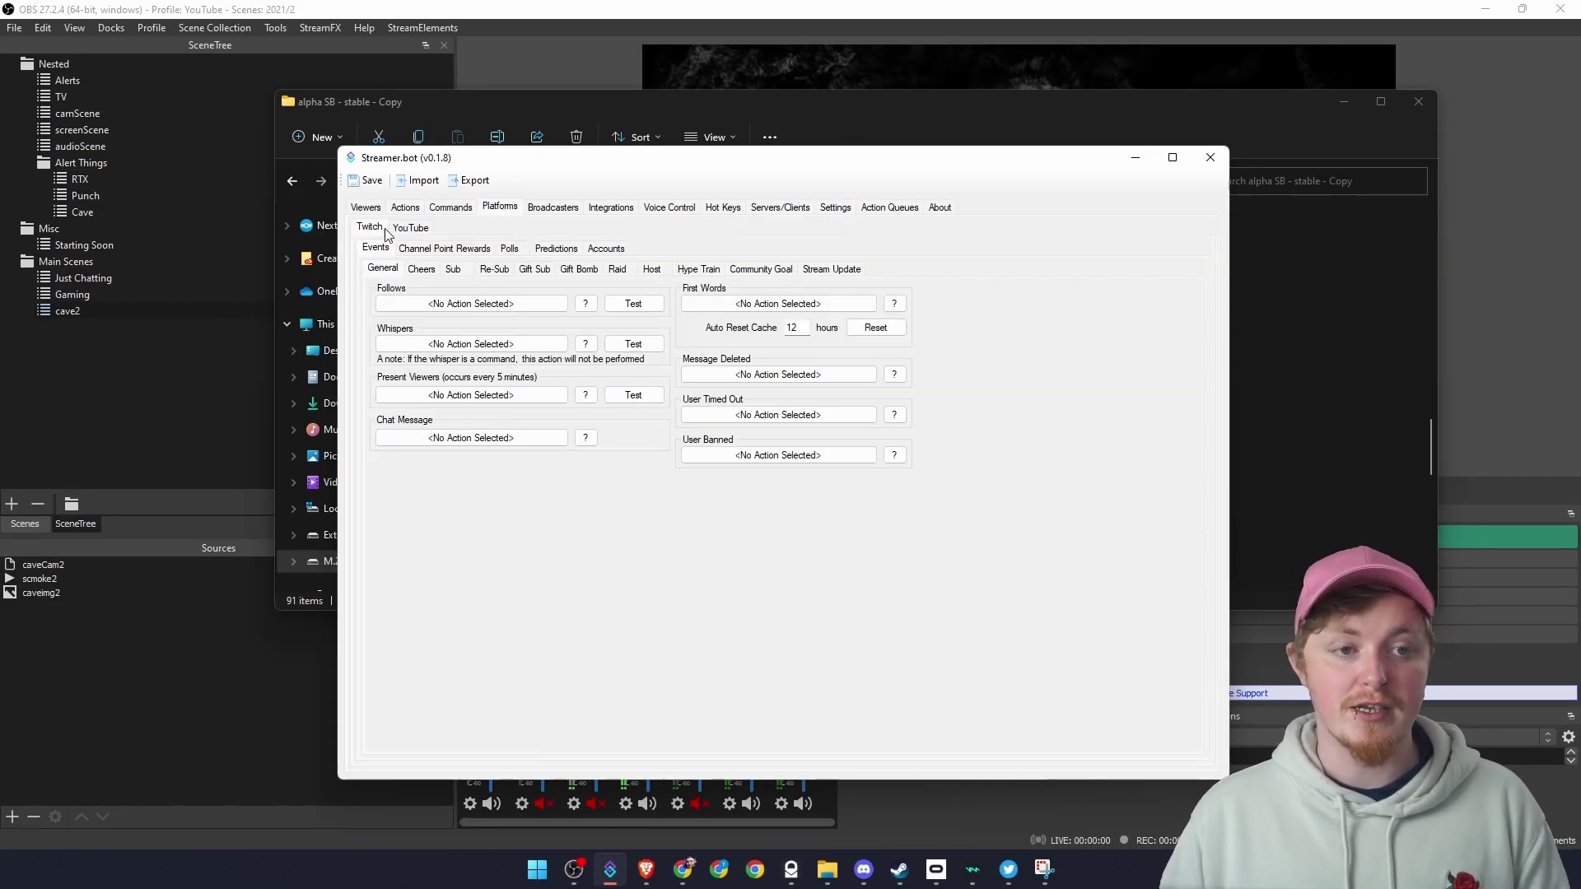
left_click(425, 249)
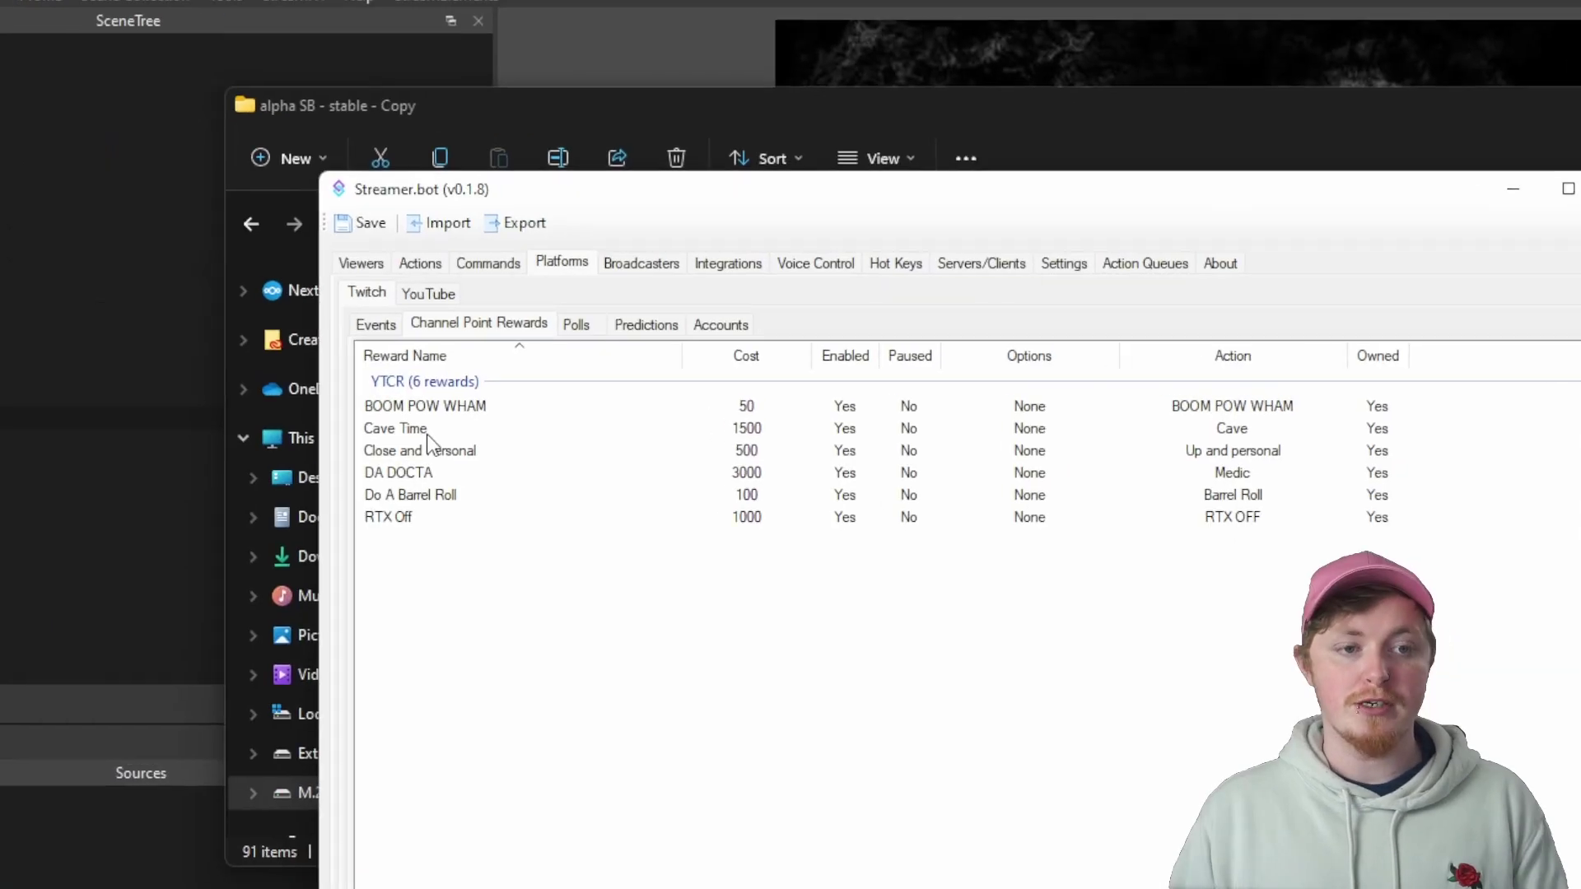
left_click(406, 319)
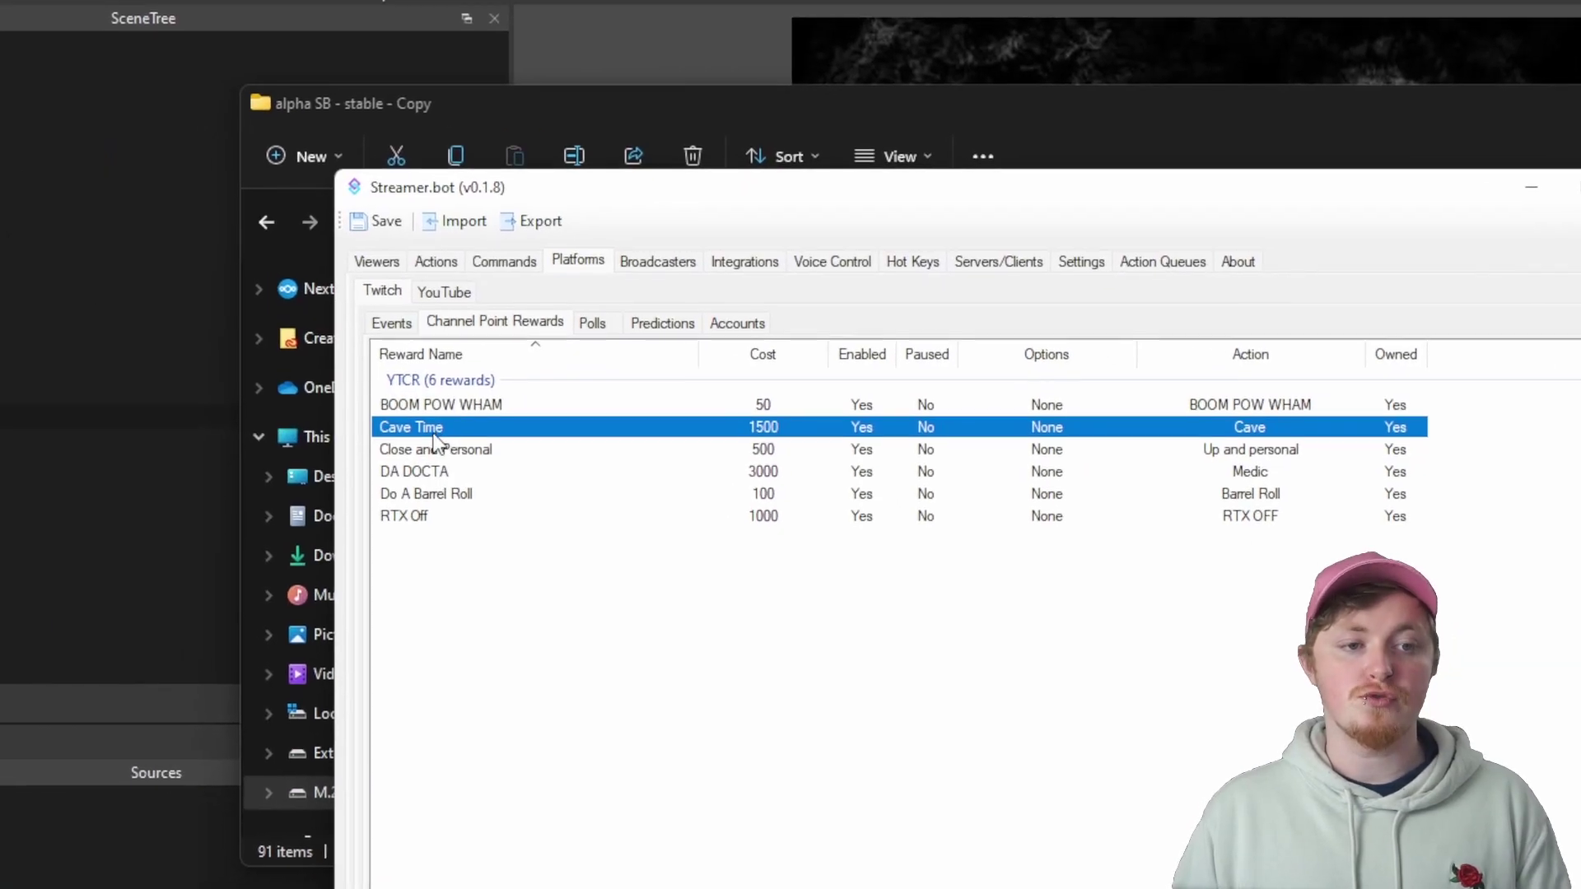
double_click(442, 433)
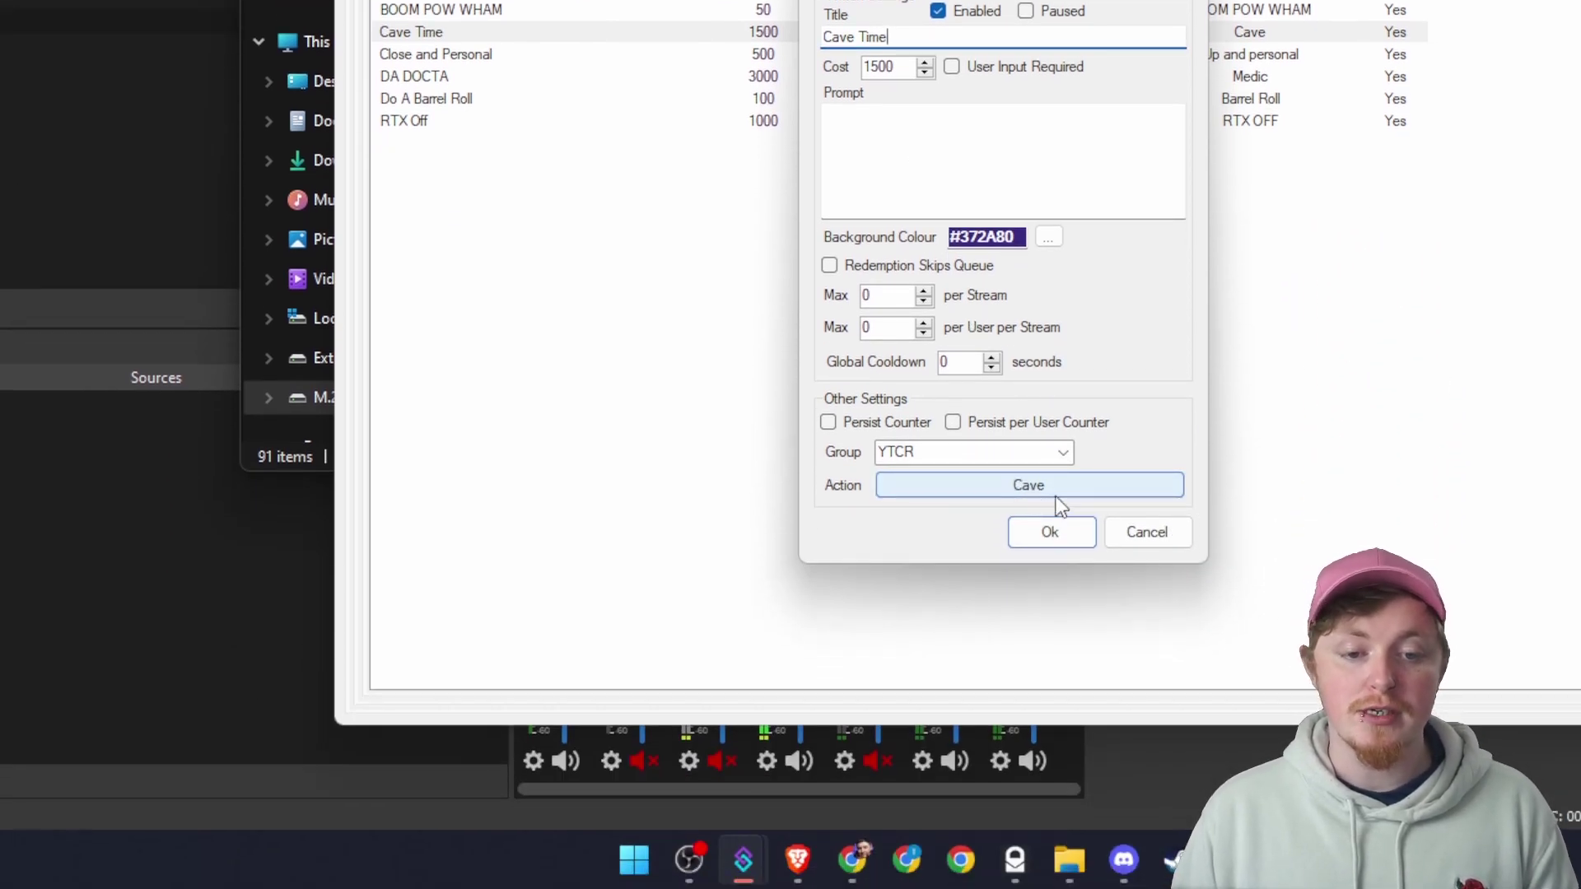
left_click(1057, 494)
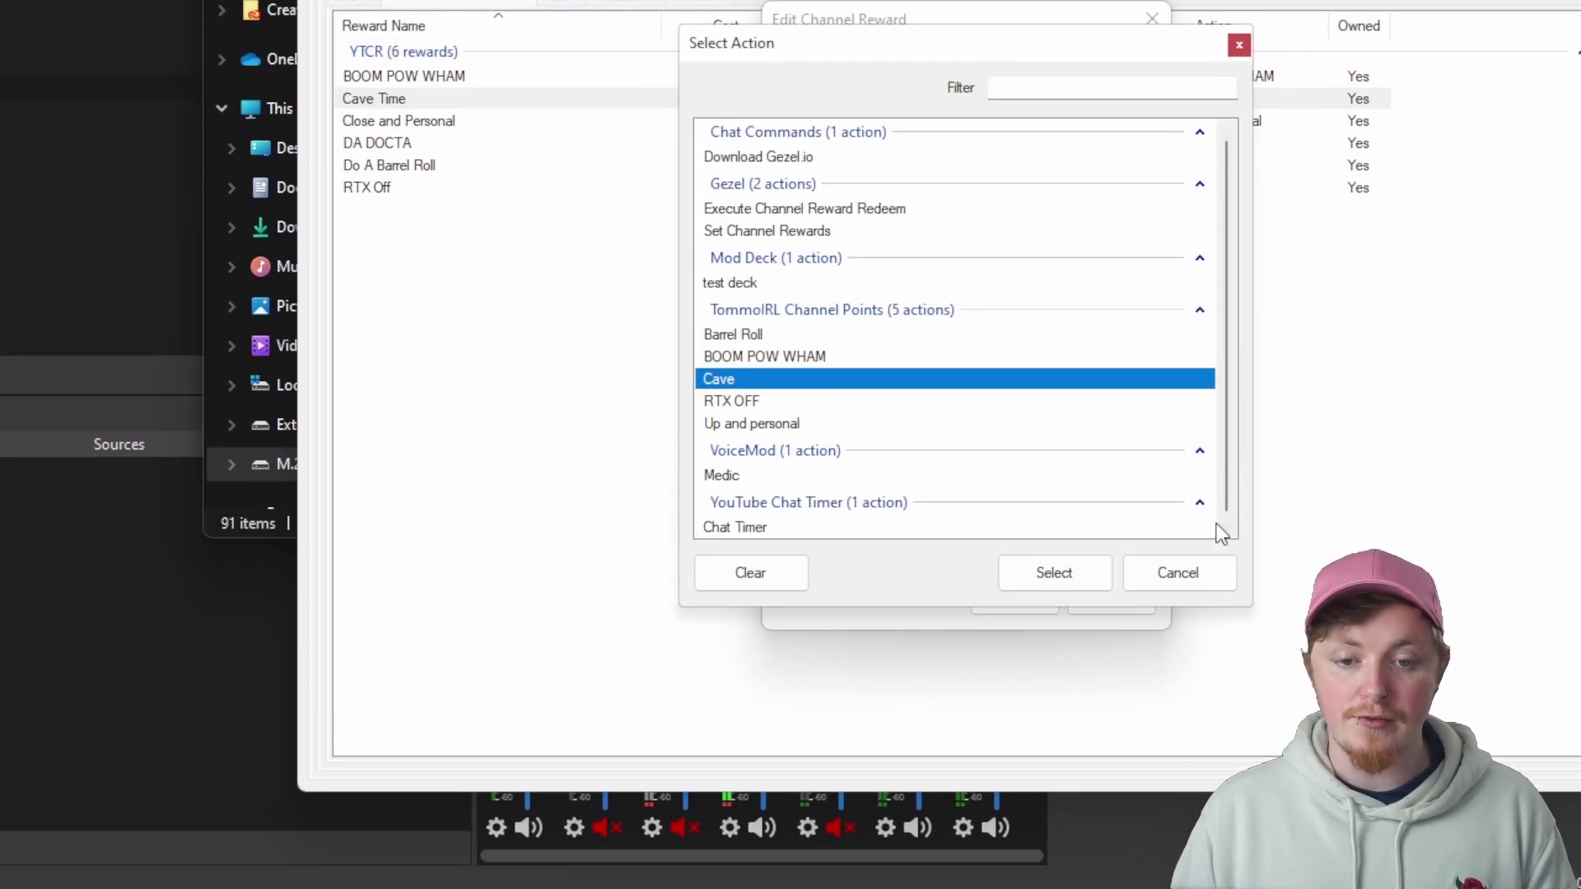
left_click(1053, 572)
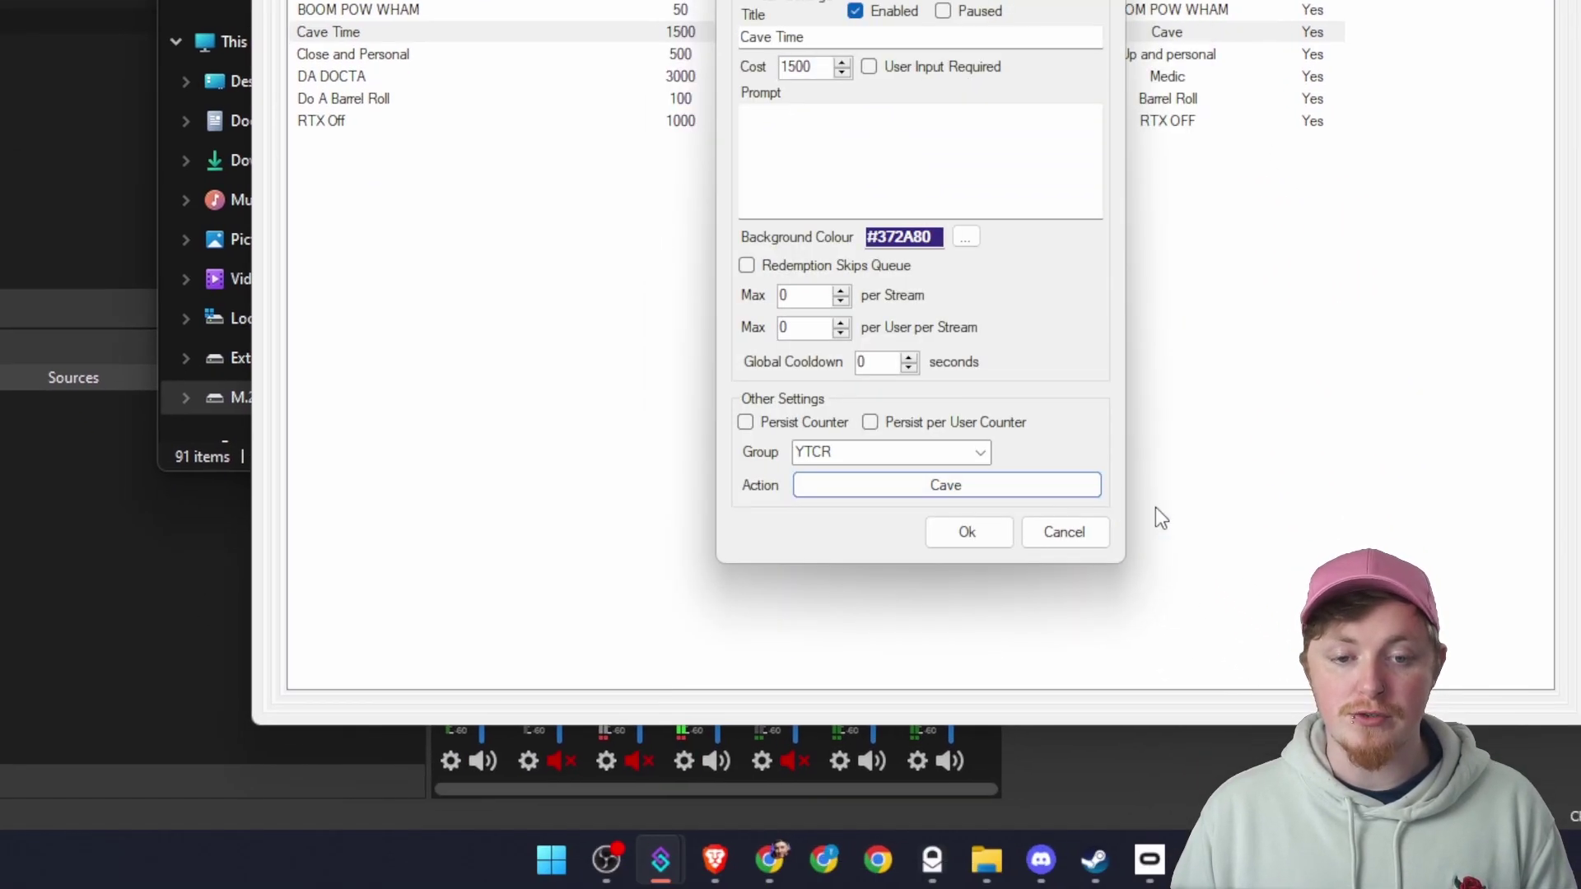
Step: Choose the YTCR group for the Cave Time reward and confirm the reward settings
left_click(978, 453)
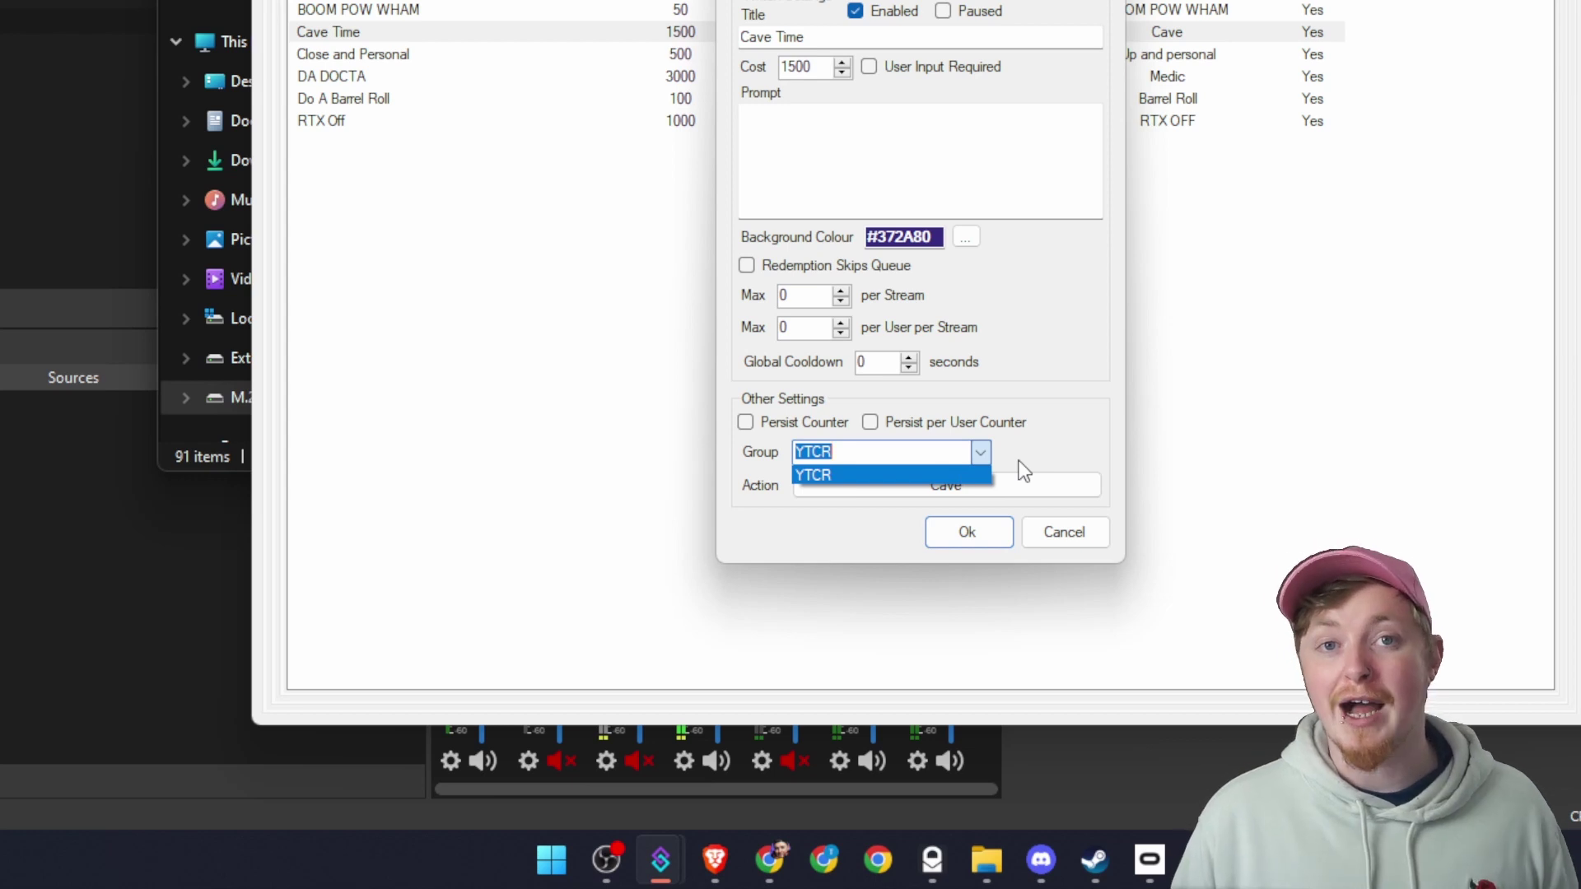
key("Return")
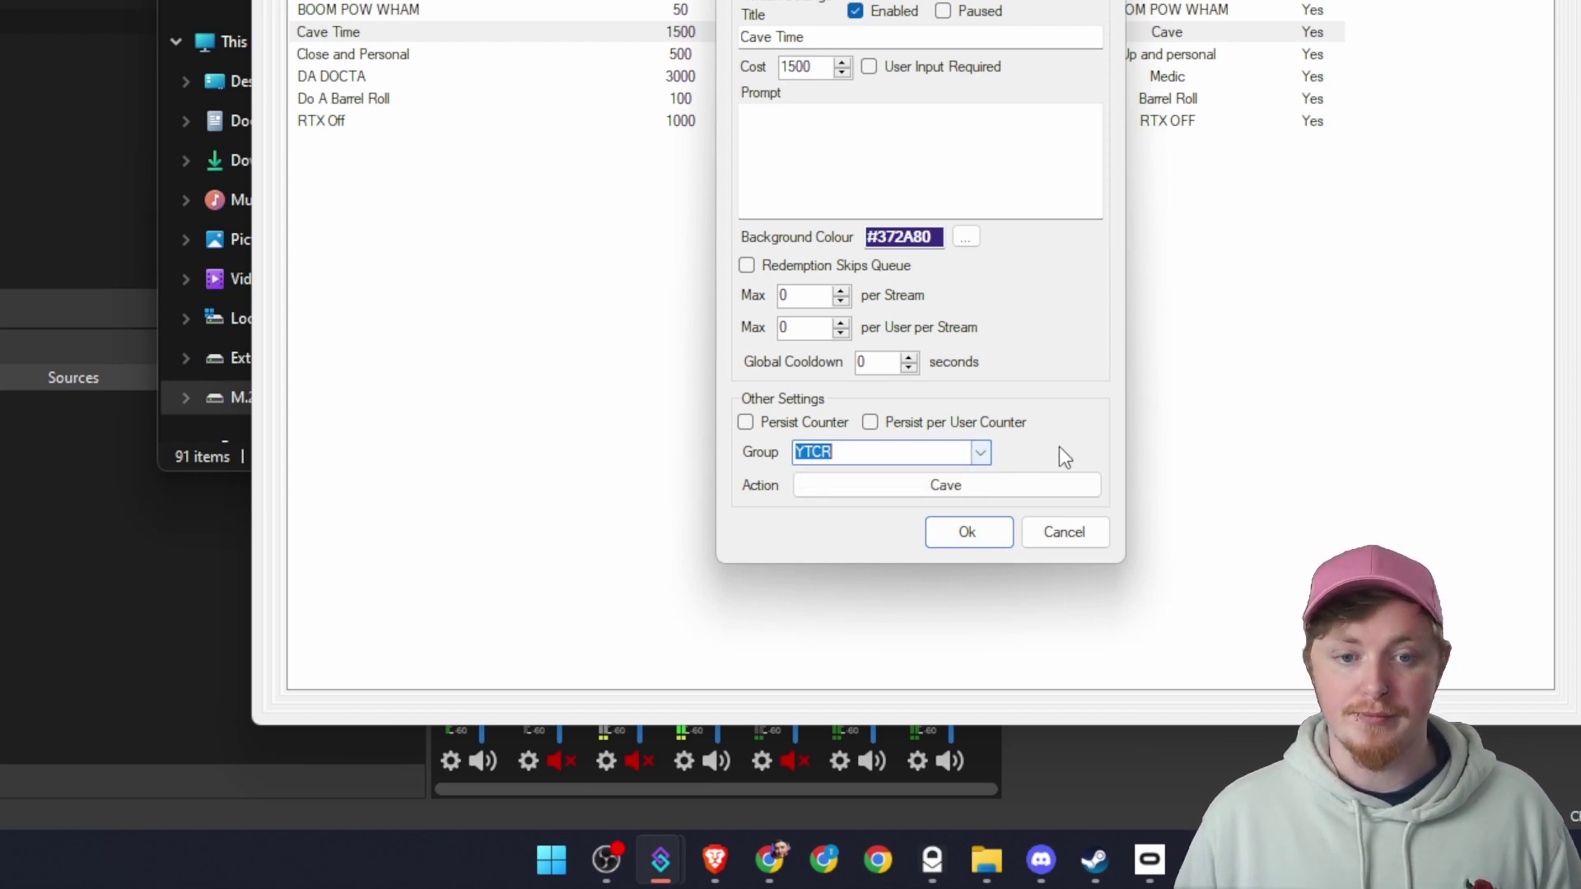
key("Return")
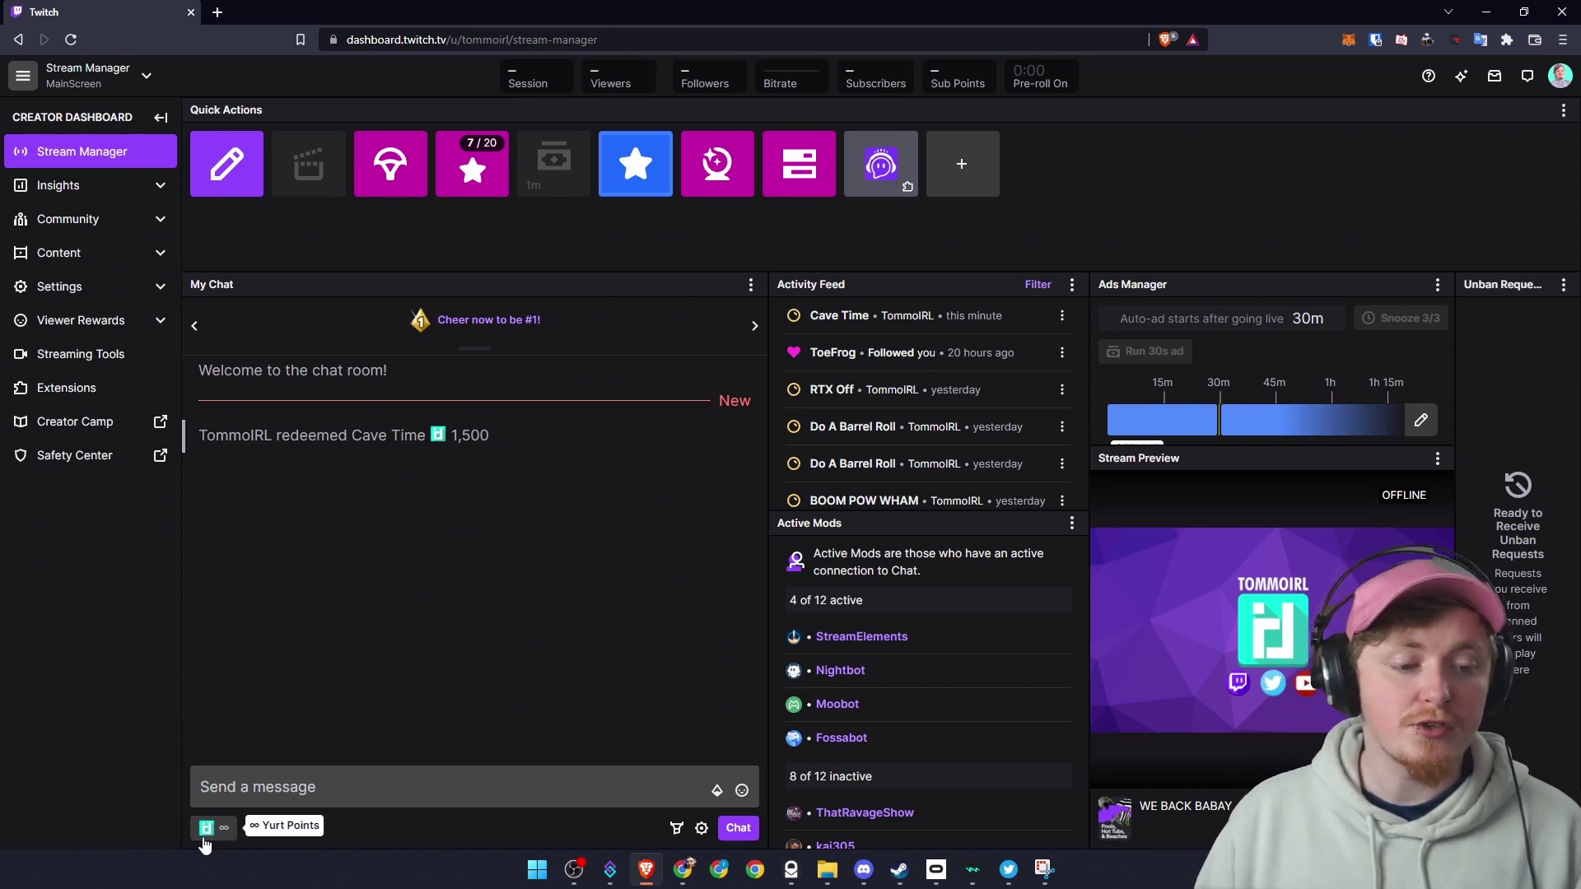
Step: Open the channel point rewards from the Stream Manager chat and locate the Cave Time reward
left_click(205, 827)
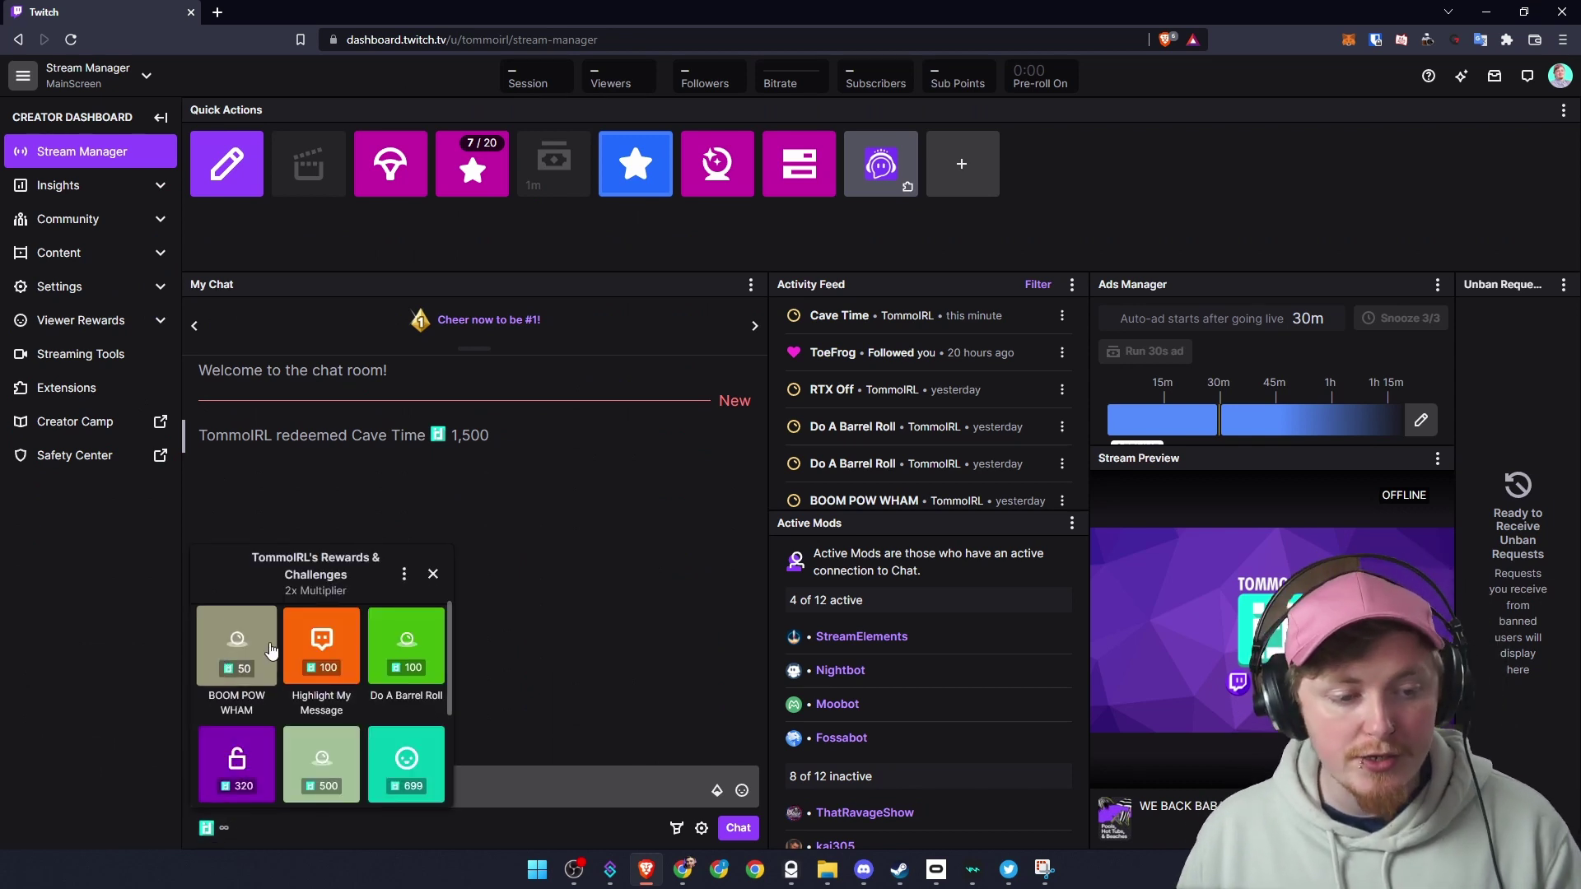
scroll(305, 671, "down", 3)
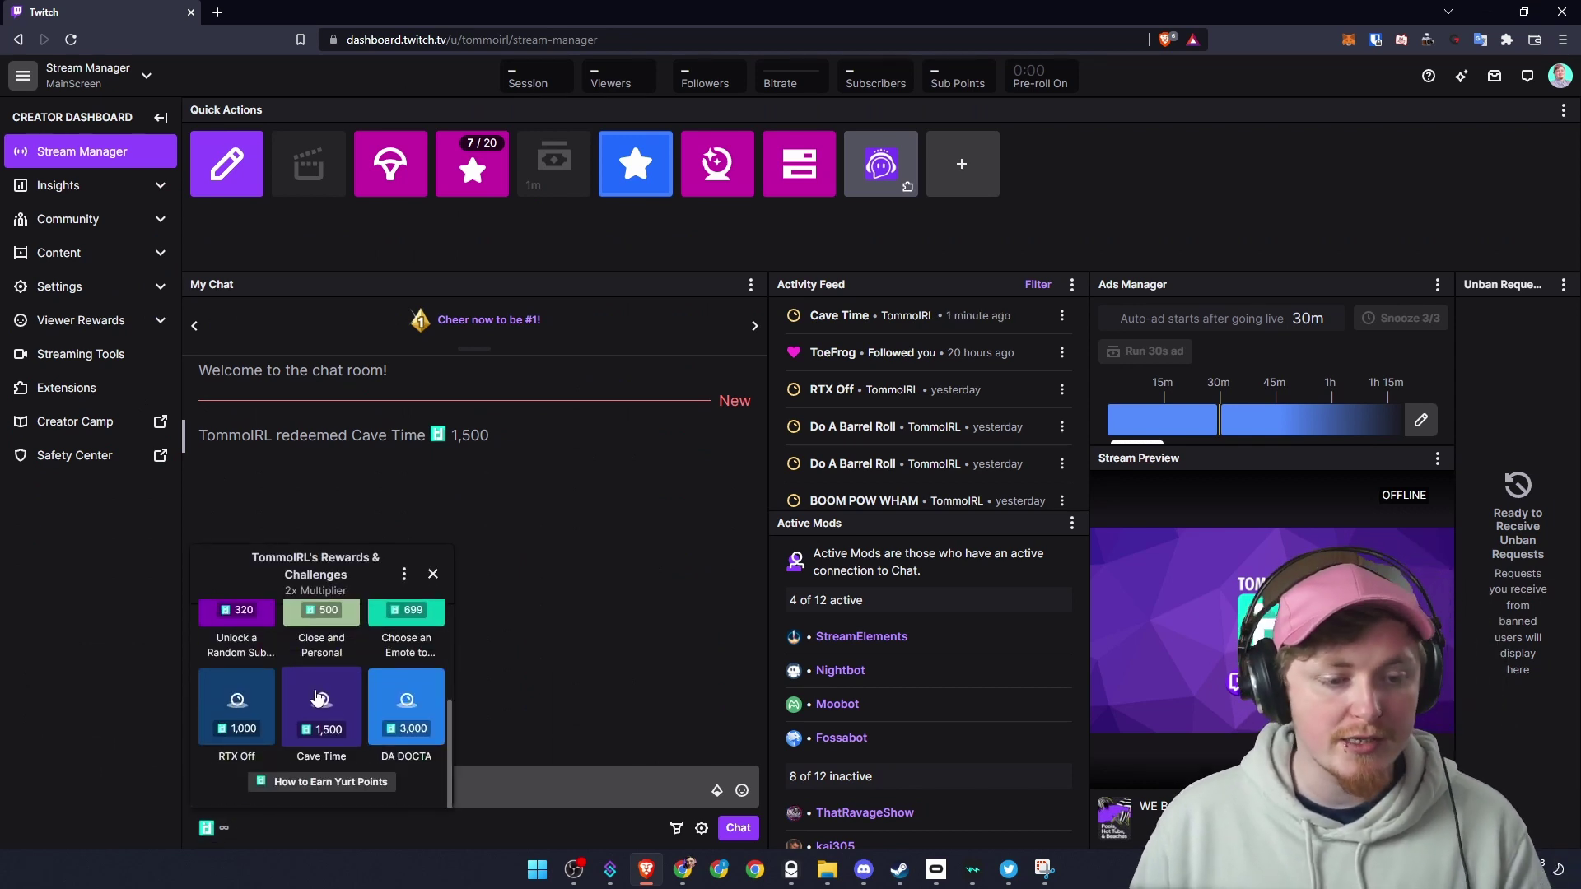